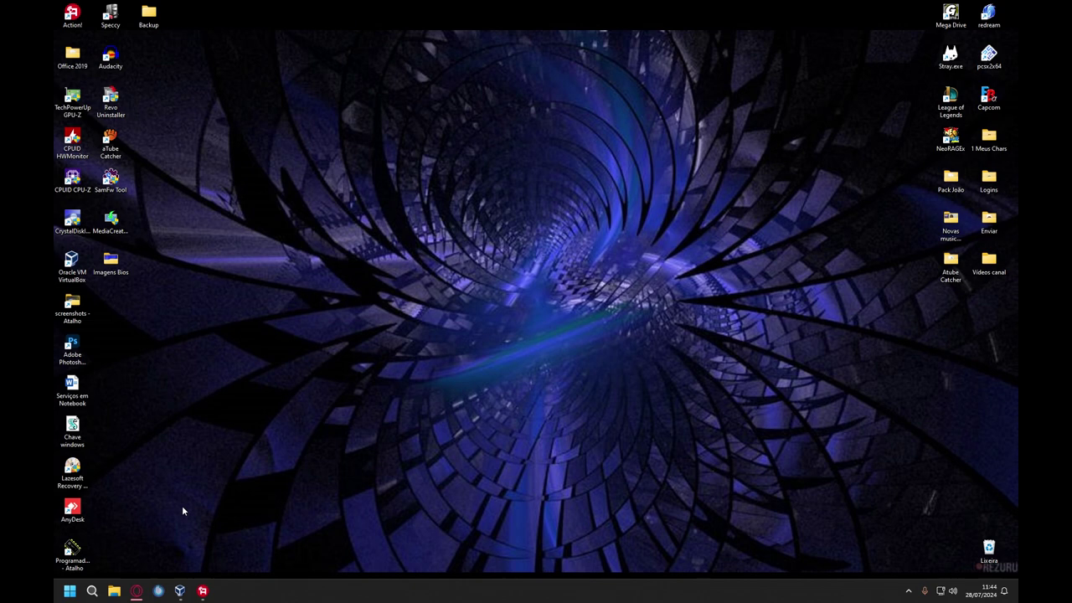
# Step: Inspect the contents of the ESD-USB (E:) drive in File Explorer, and close the window
pyautogui.click(114, 591)
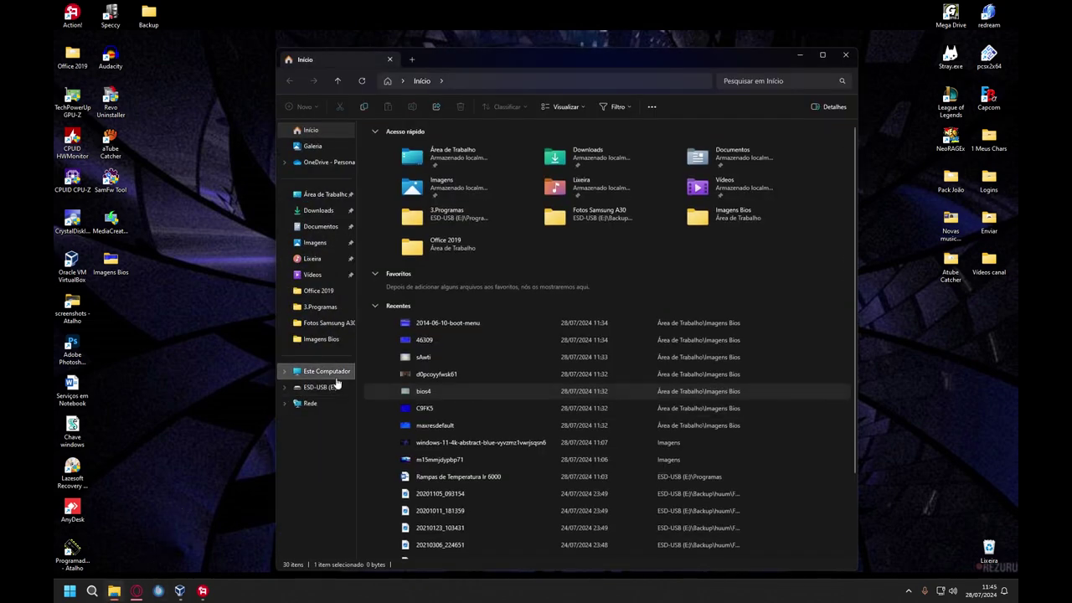
pyautogui.click(326, 371)
pyautogui.click(823, 55)
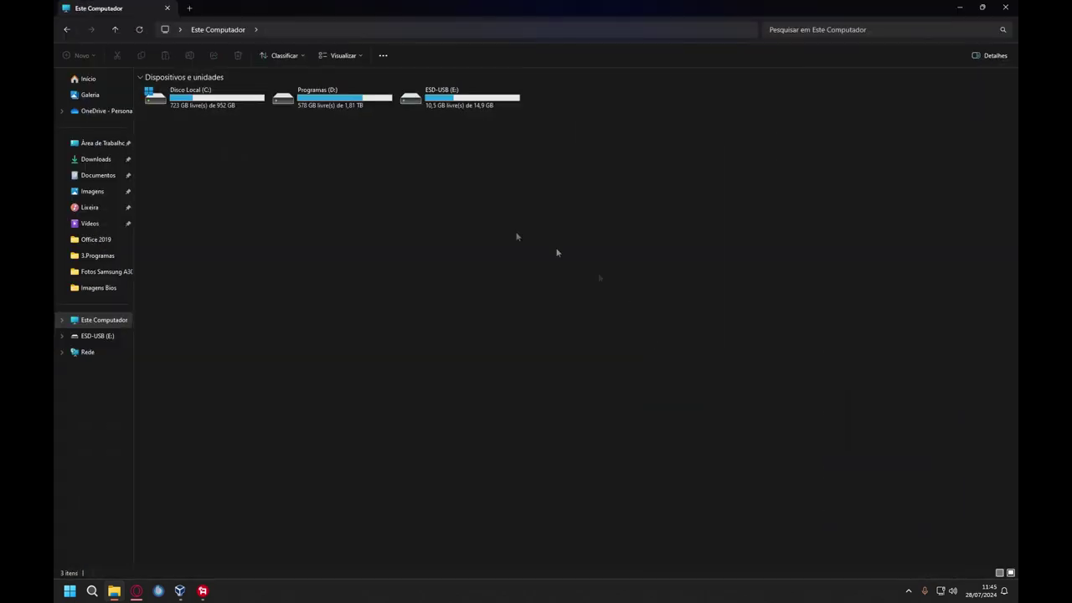
pyautogui.click(457, 103)
pyautogui.doubleClick(457, 103)
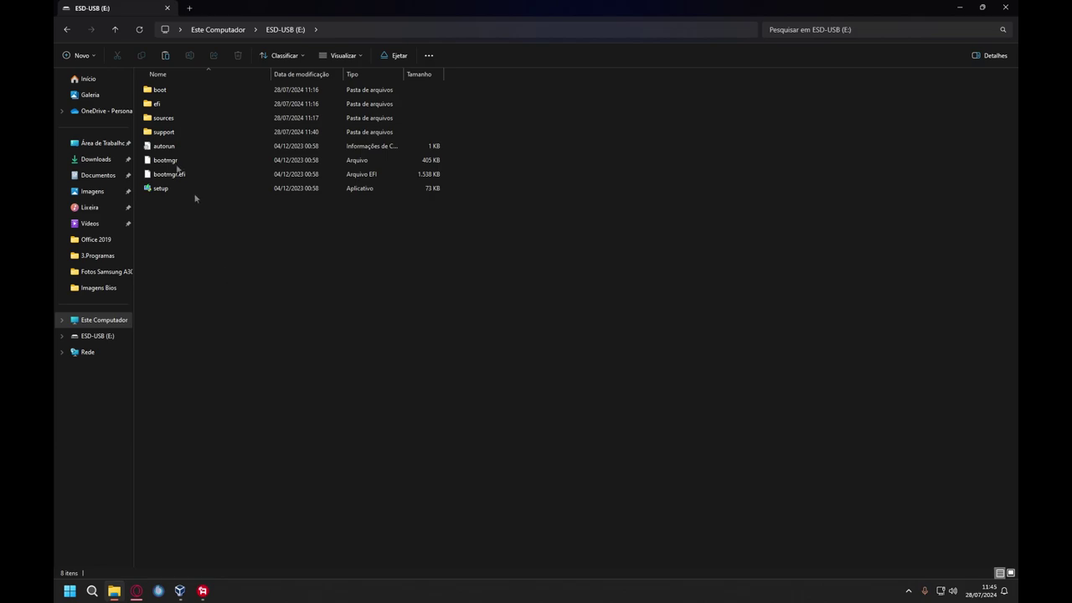
pyautogui.click(66, 30)
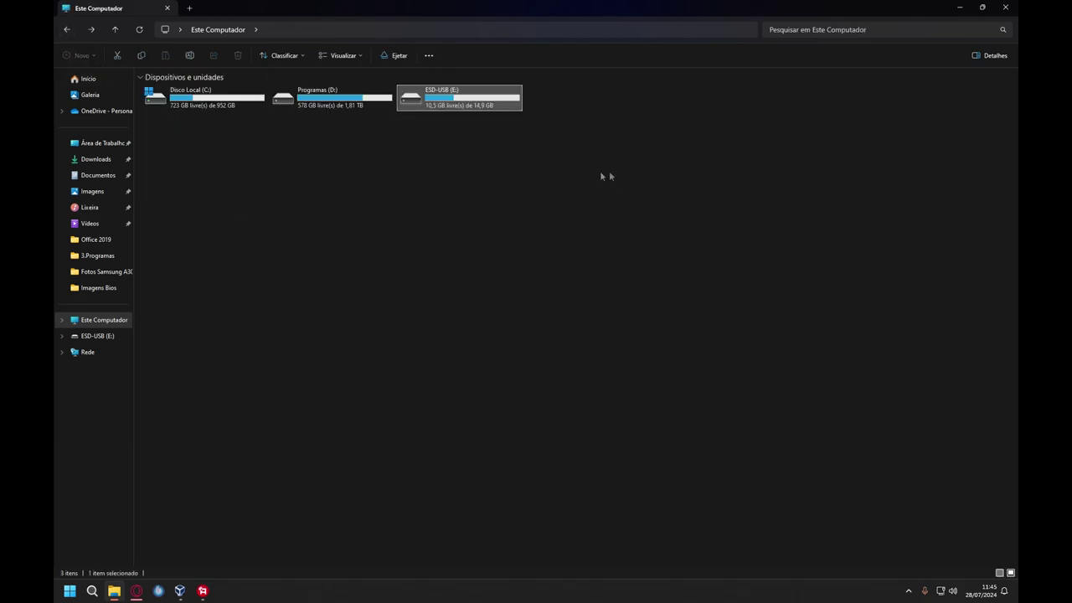
pyautogui.click(1006, 8)
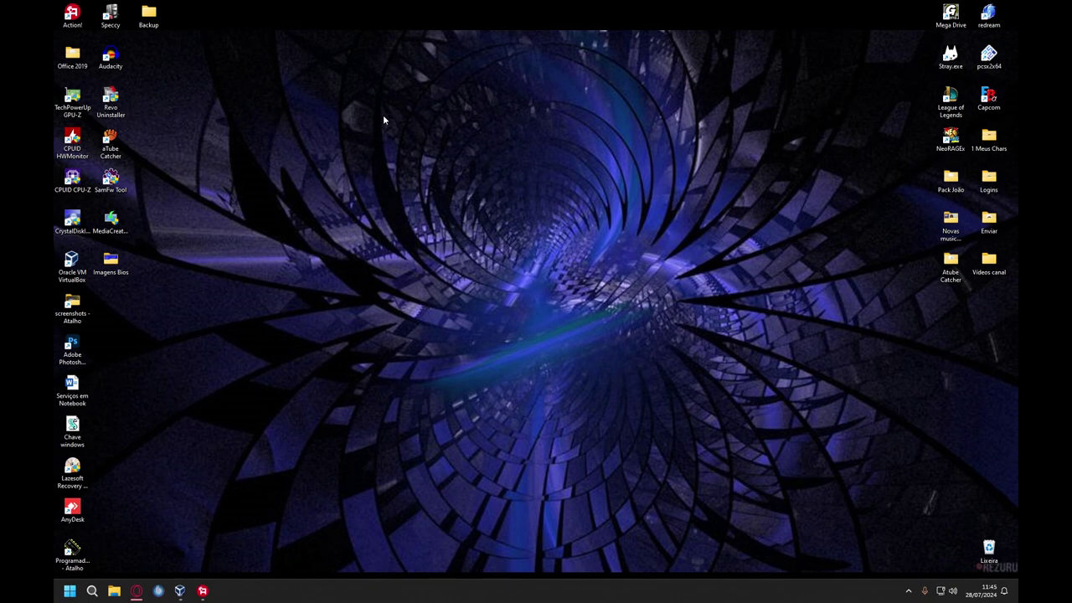
# Step: Switch to the Opera browser and search Google for "windows 10 download"
pyautogui.click(134, 592)
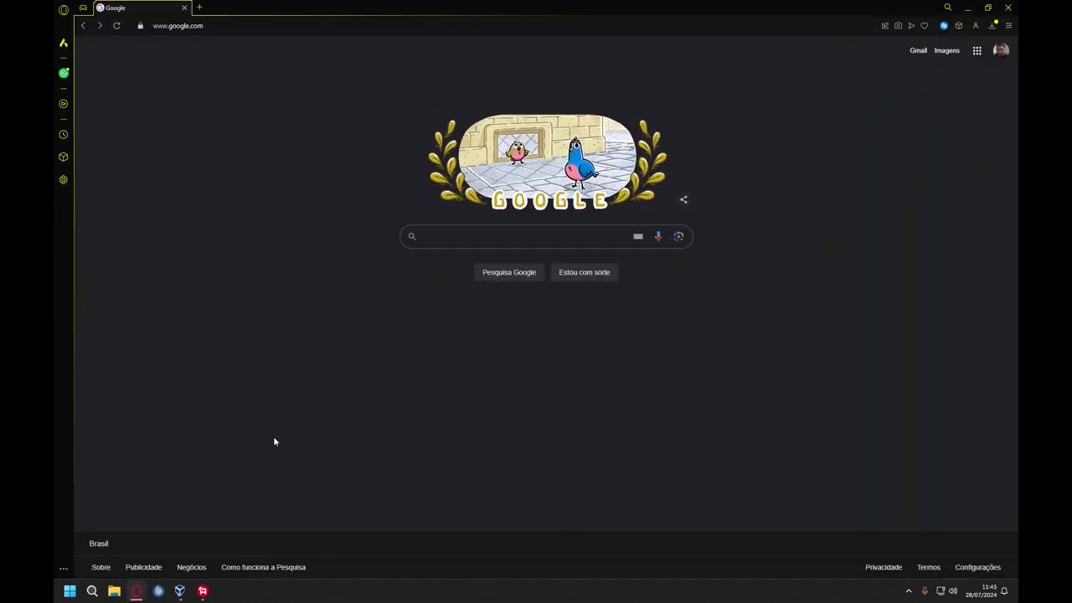
pyautogui.click(500, 234)
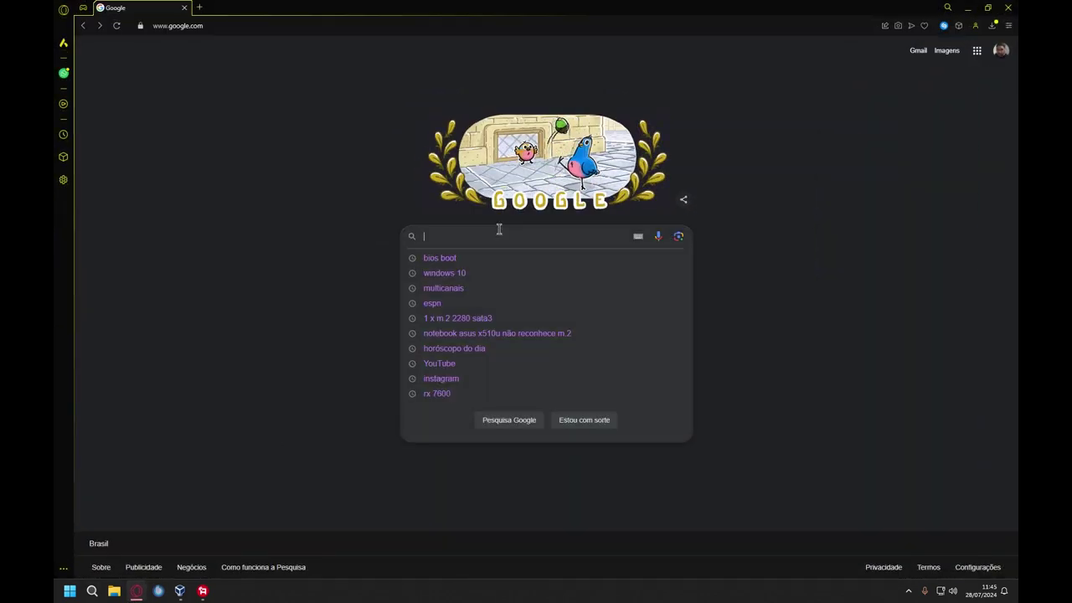
pyautogui.click(221, 379)
pyautogui.click(436, 241)
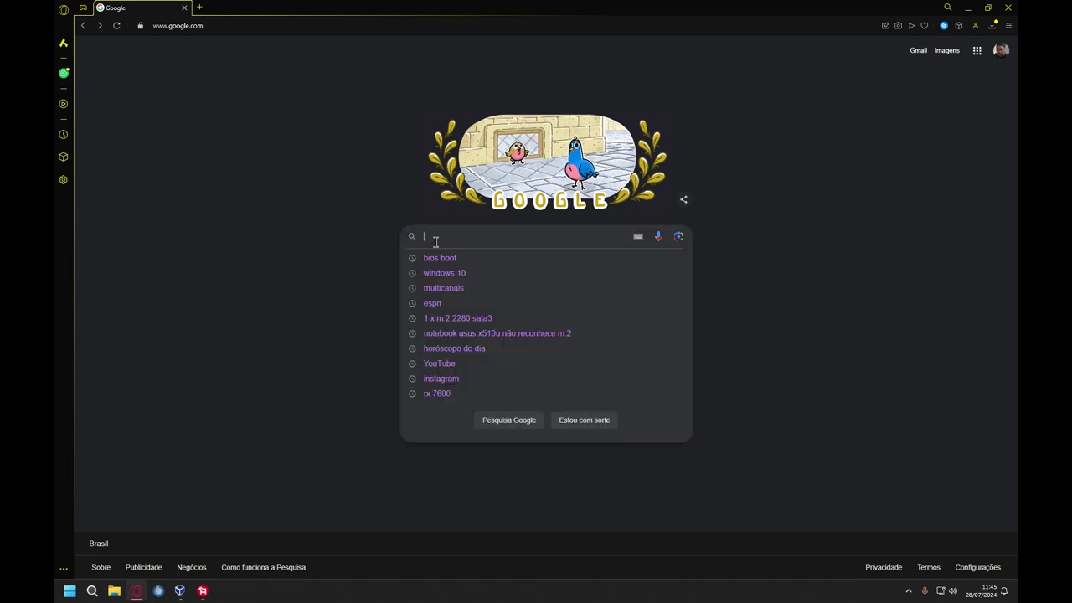
pyautogui.write('Windows 10')
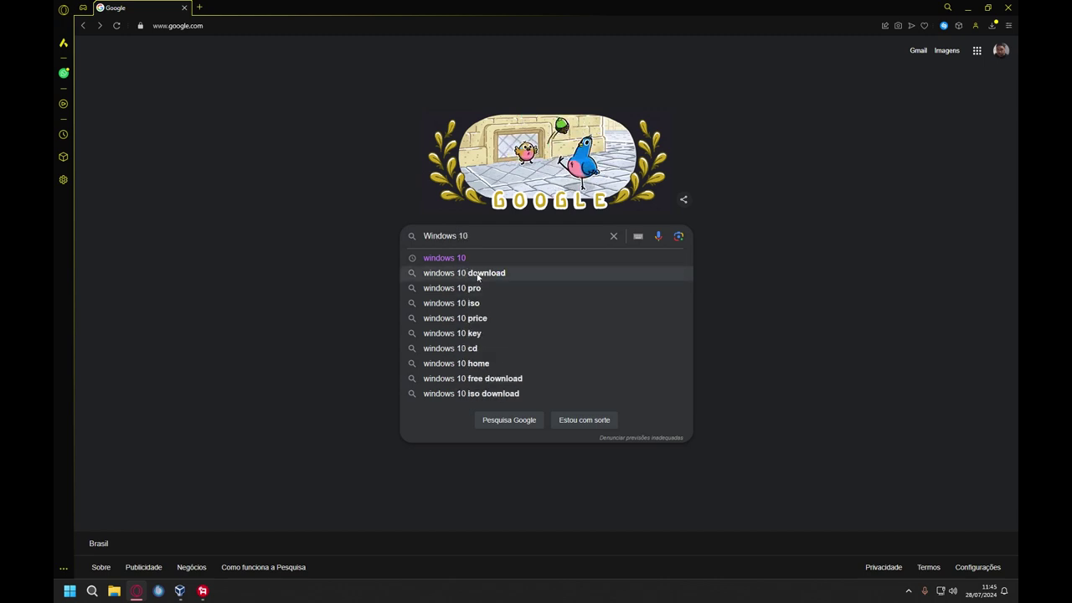
pyautogui.click(461, 272)
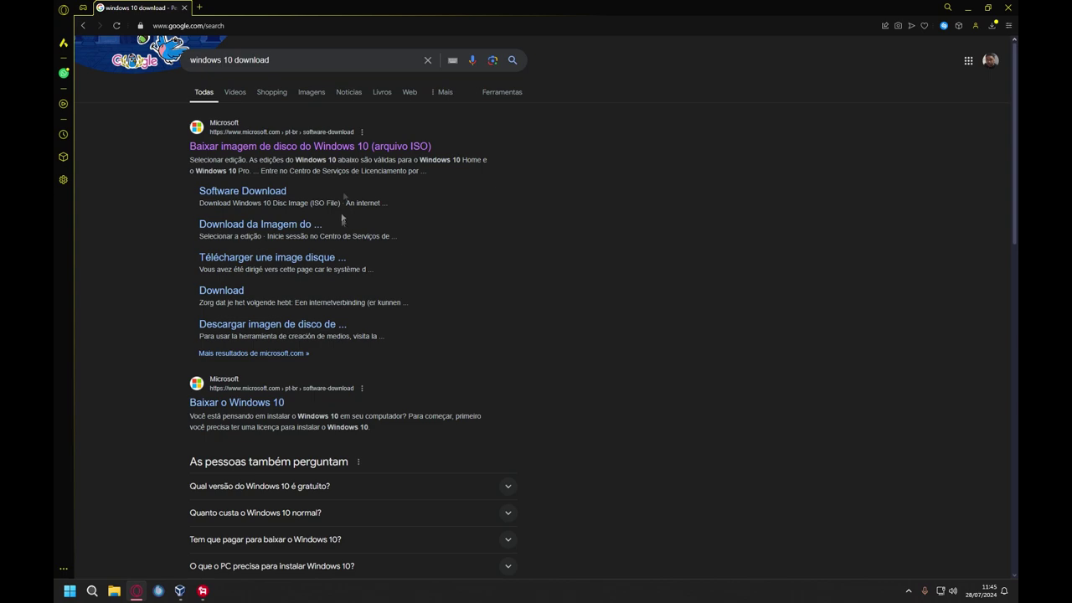
# Step: Open Microsoft's Windows 10 download page from the results and start downloading the media creation tool
pyautogui.click(333, 149)
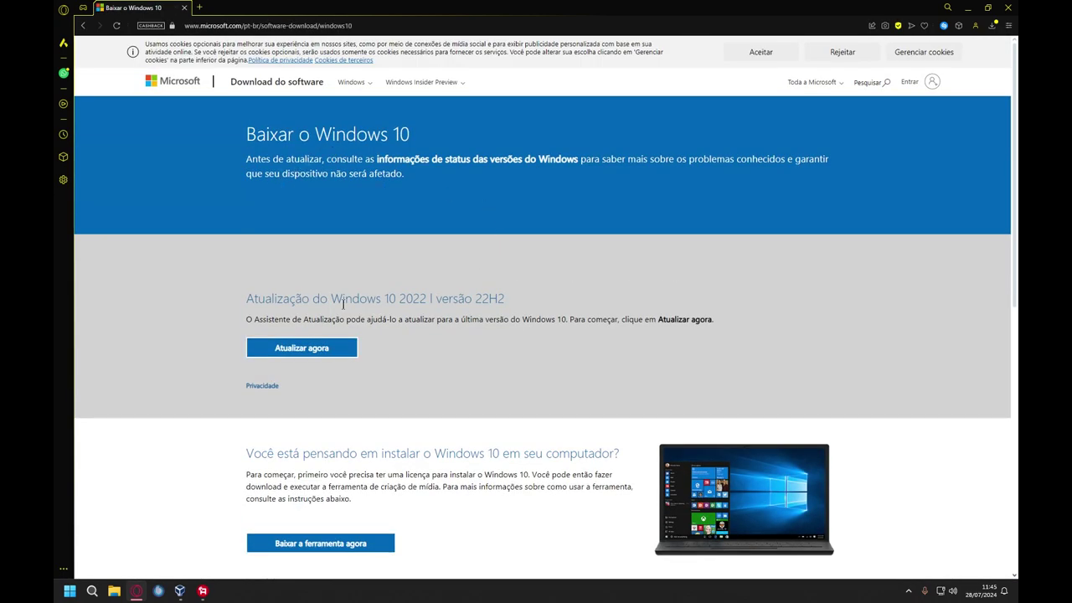
pyautogui.scroll(-2, 550, 253)
pyautogui.scroll(-1, 549, 253)
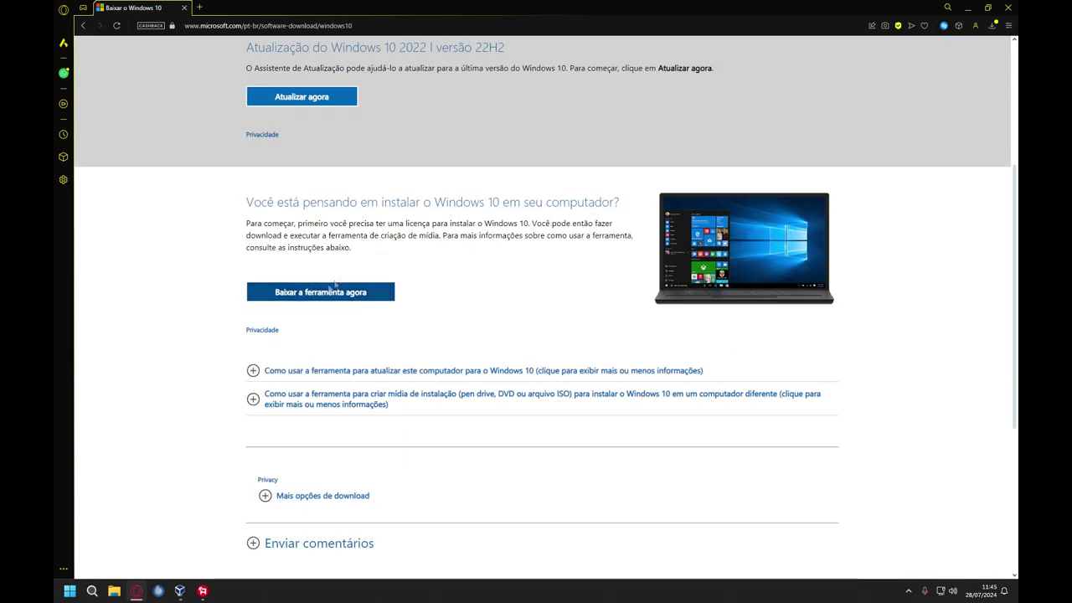
pyautogui.click(351, 293)
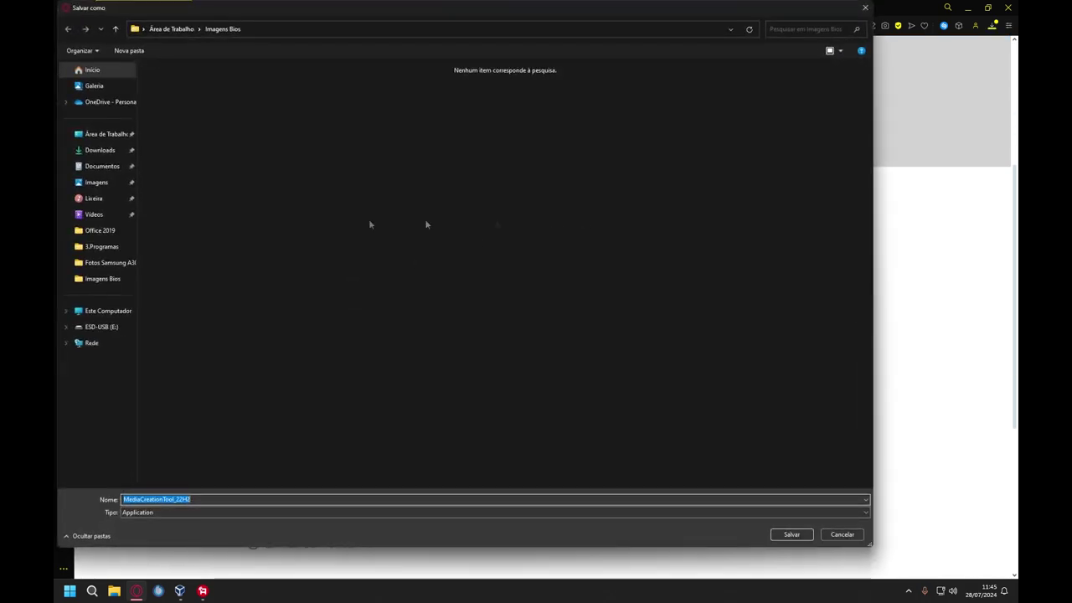
# Step: Save MediaCreationTool_22H2 to the Área de Trabalho folder, replacing the existing file, and minimize the browser
pyautogui.click(102, 135)
pyautogui.click(807, 540)
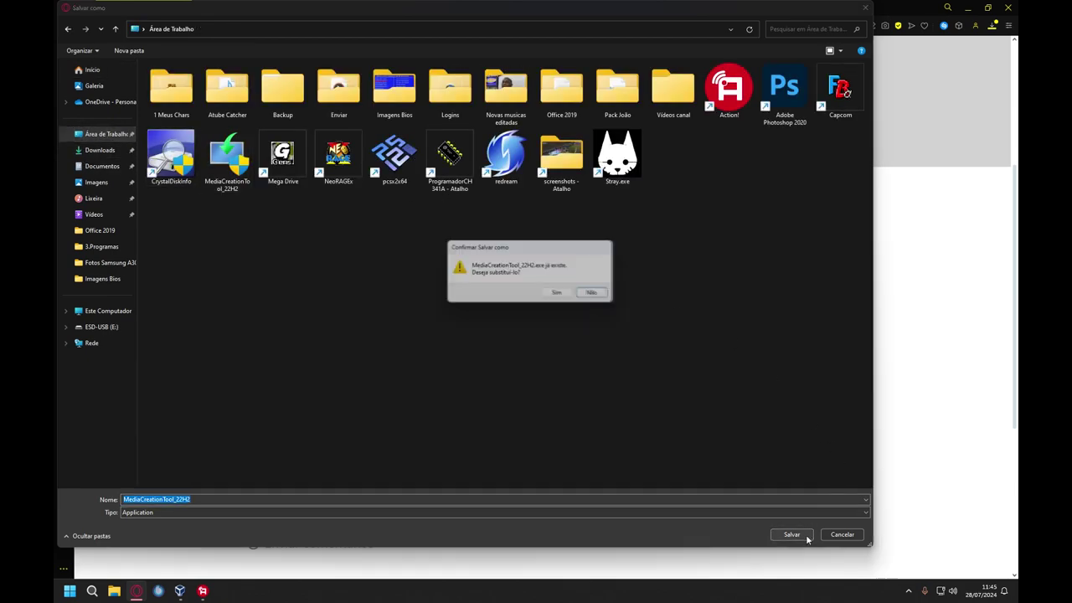
pyautogui.click(556, 292)
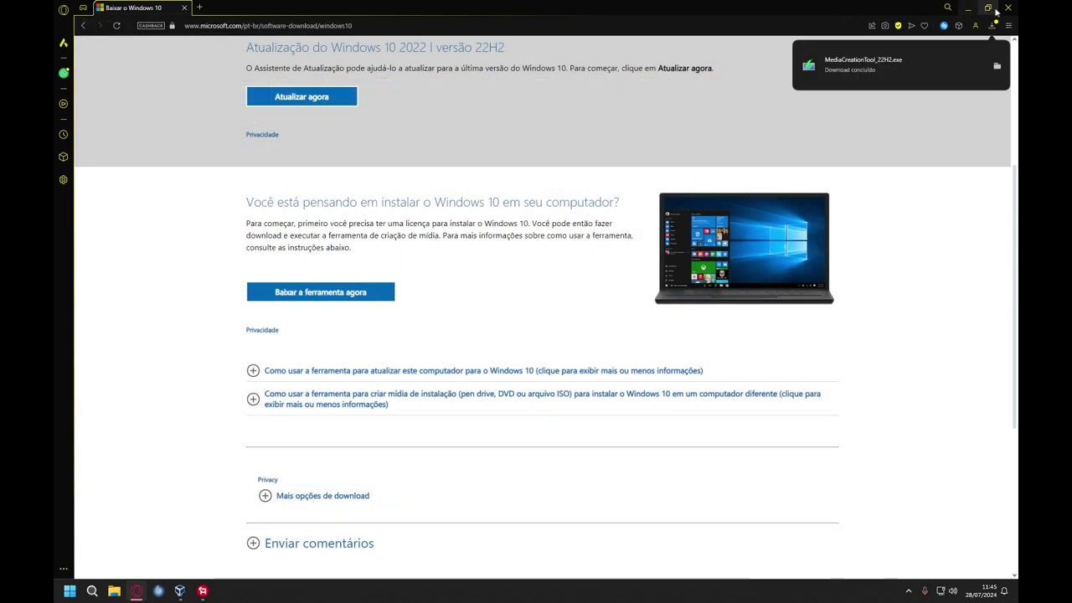
pyautogui.click(968, 7)
# Step: Place the MediaCreationTool_22H2 icon in an empty area of the desktop, run it and accept its licence terms
pyautogui.moveTo(122, 236); pyautogui.dragTo(155, 350)
pyautogui.moveTo(133, 274); pyautogui.dragTo(132, 232)
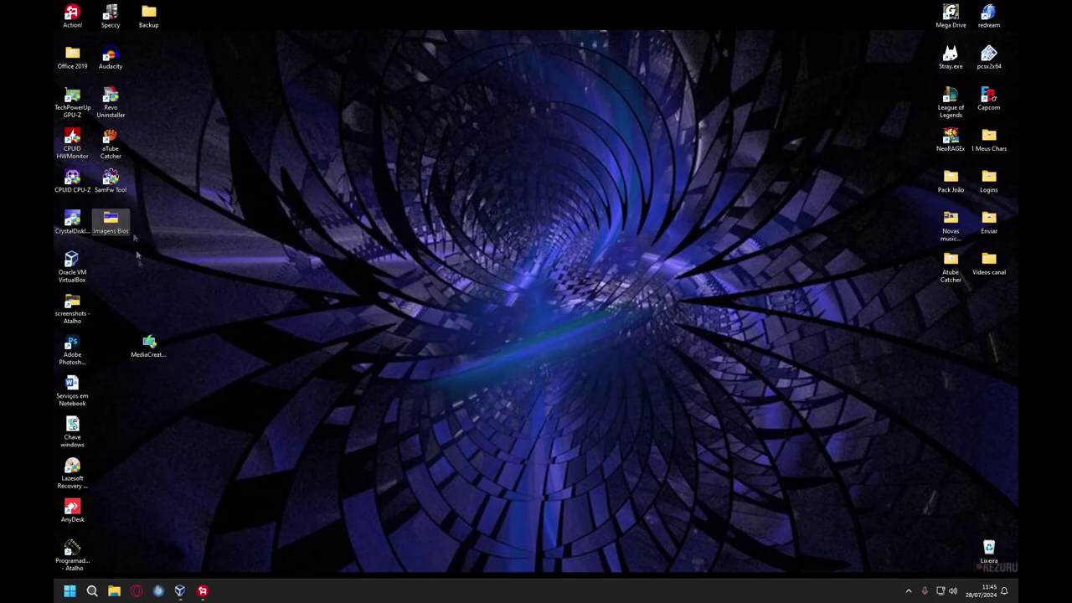
pyautogui.moveTo(149, 345); pyautogui.dragTo(263, 225)
pyautogui.doubleClick(261, 226)
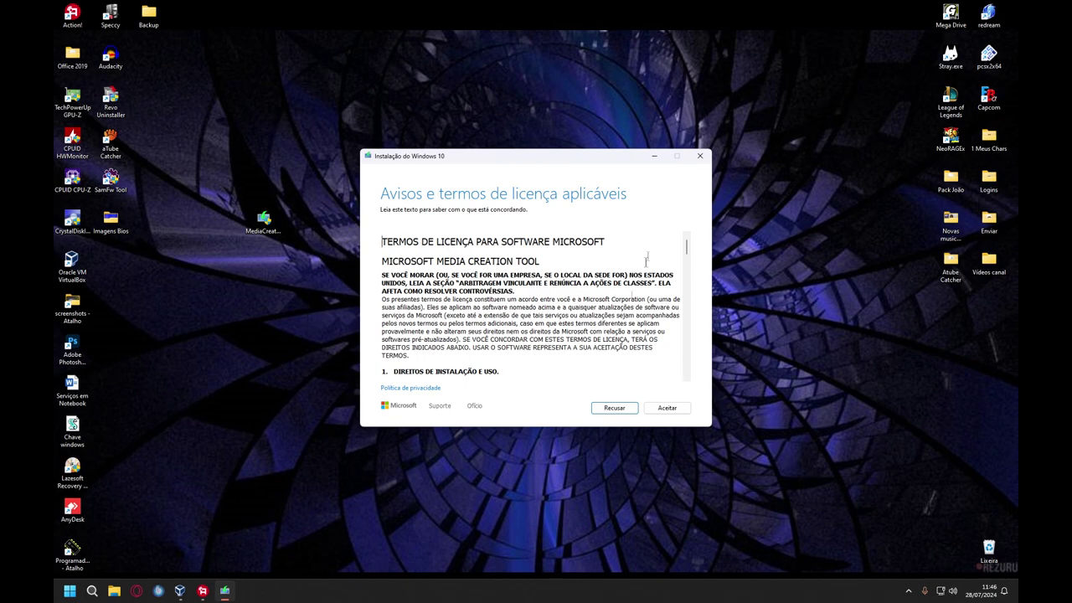
pyautogui.scroll(-10, 516, 344)
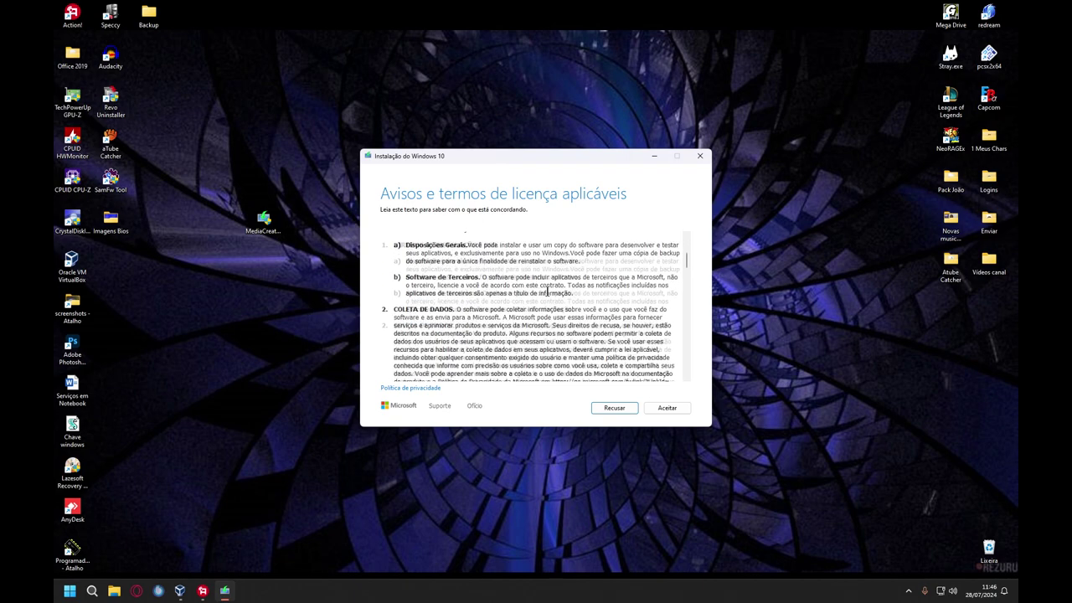
pyautogui.click(665, 408)
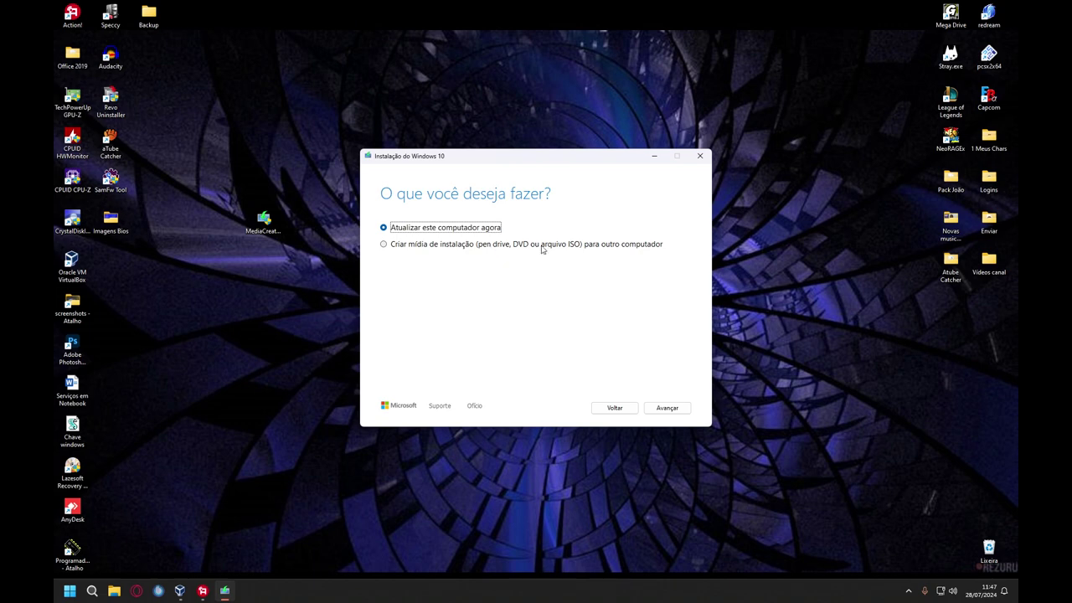
# Step: Choose to create installation media for another computer and keep the recommended language, edition and architecture
pyautogui.click(394, 244)
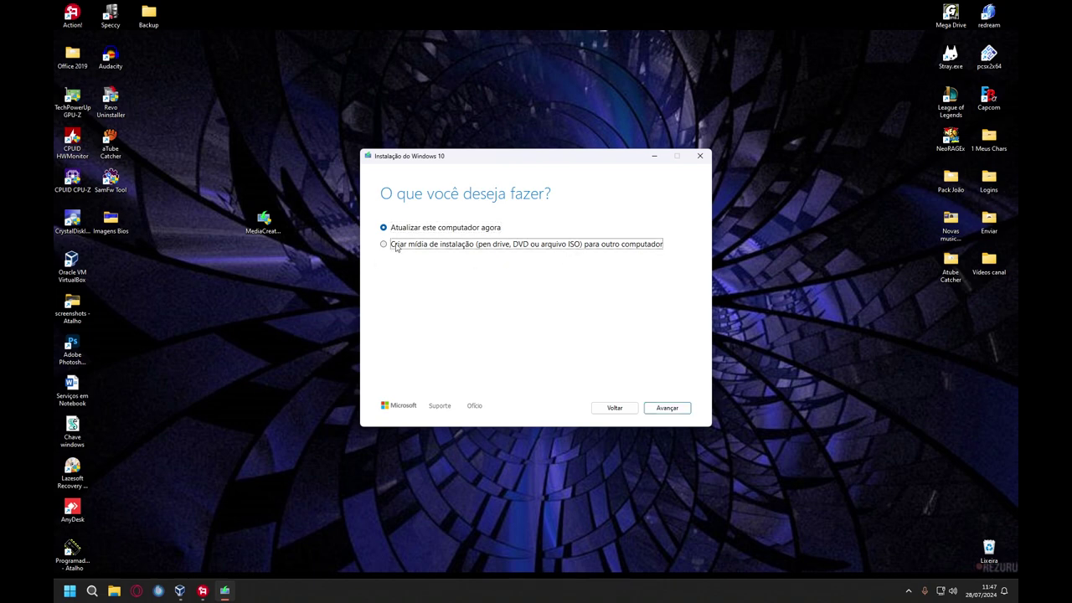
pyautogui.click(264, 221)
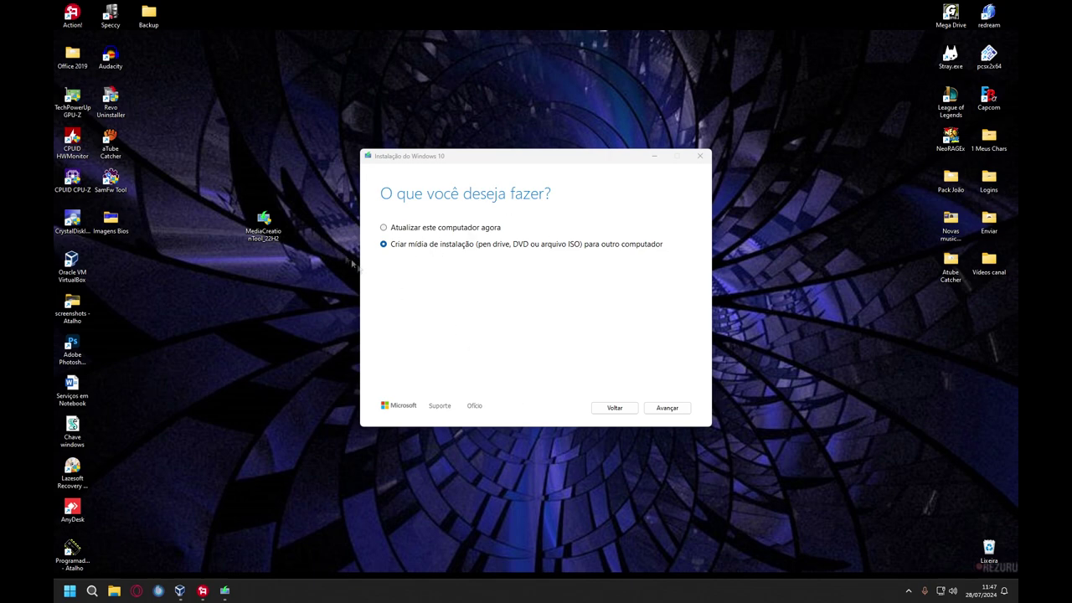
pyautogui.click(667, 407)
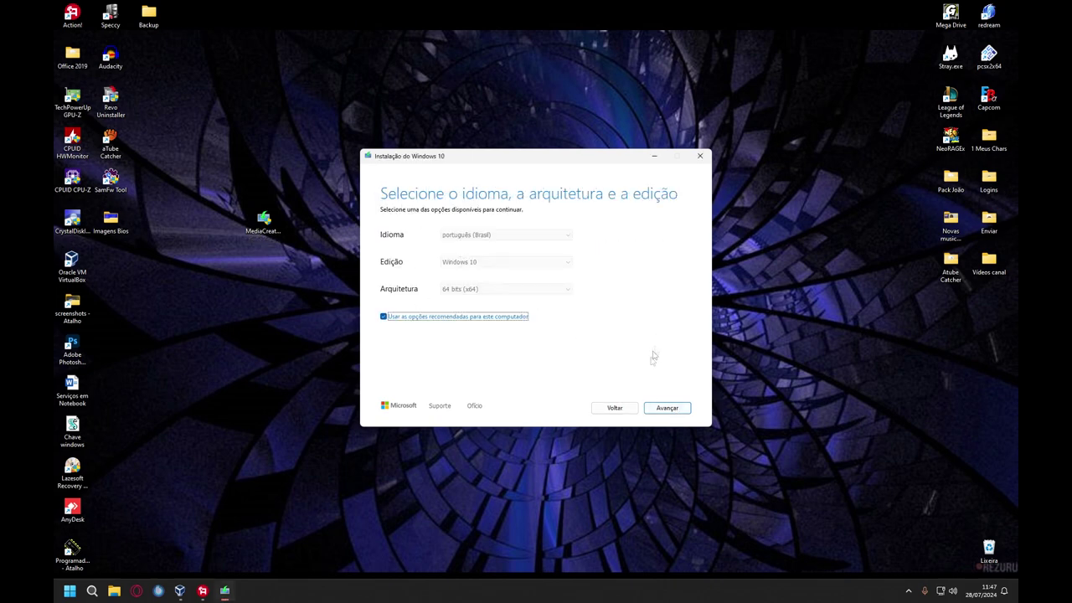
pyautogui.click(658, 412)
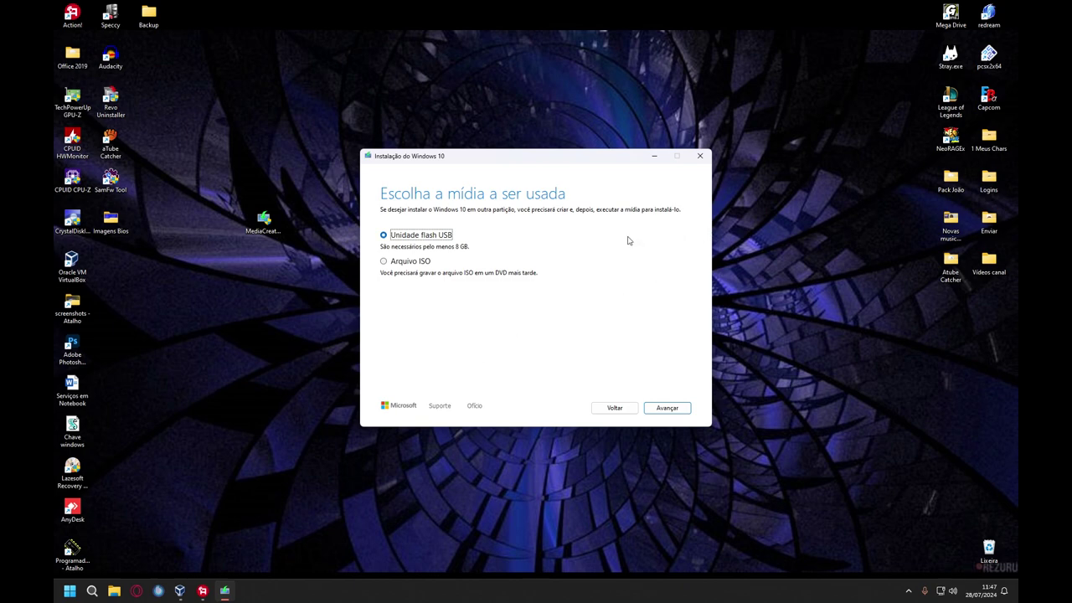
# Step: Check in Este Computador that the ESD-USB (E:) flash drive is connected, and close File Explorer
pyautogui.click(188, 373)
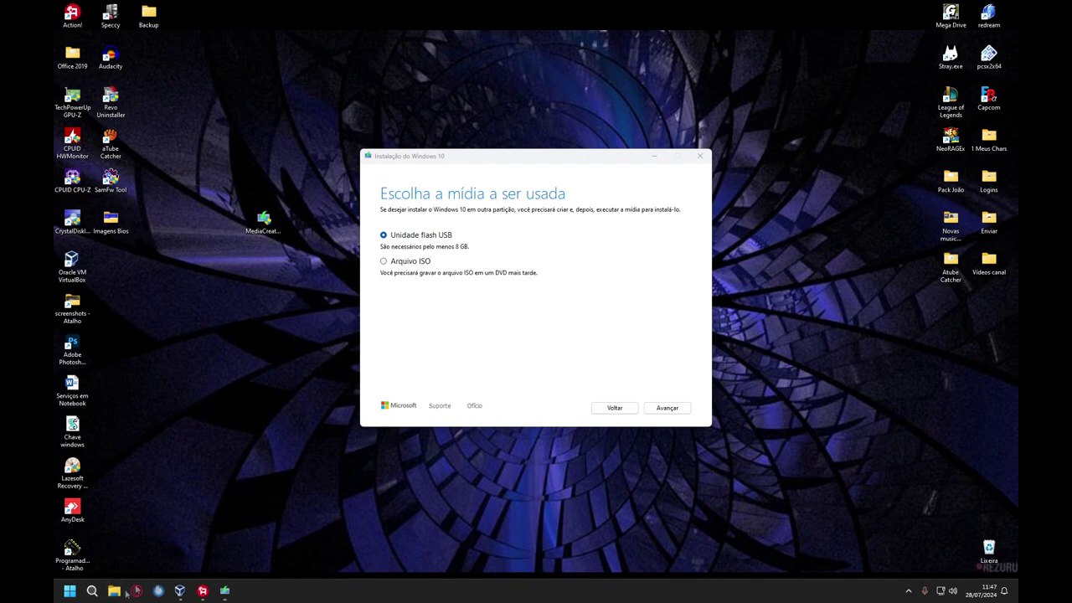
pyautogui.click(114, 590)
pyautogui.click(125, 322)
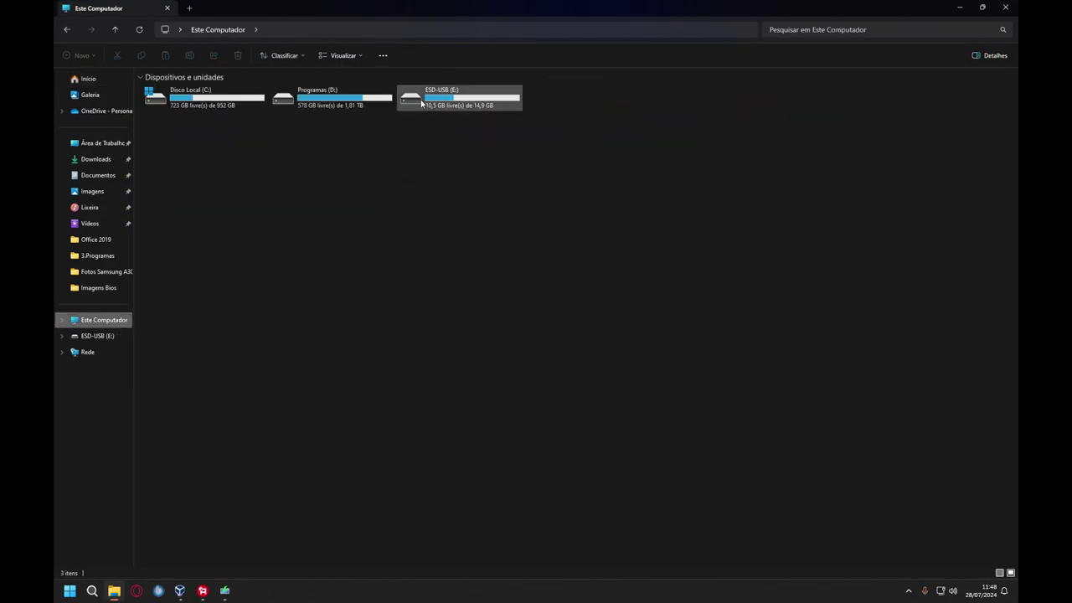
pyautogui.click(1006, 7)
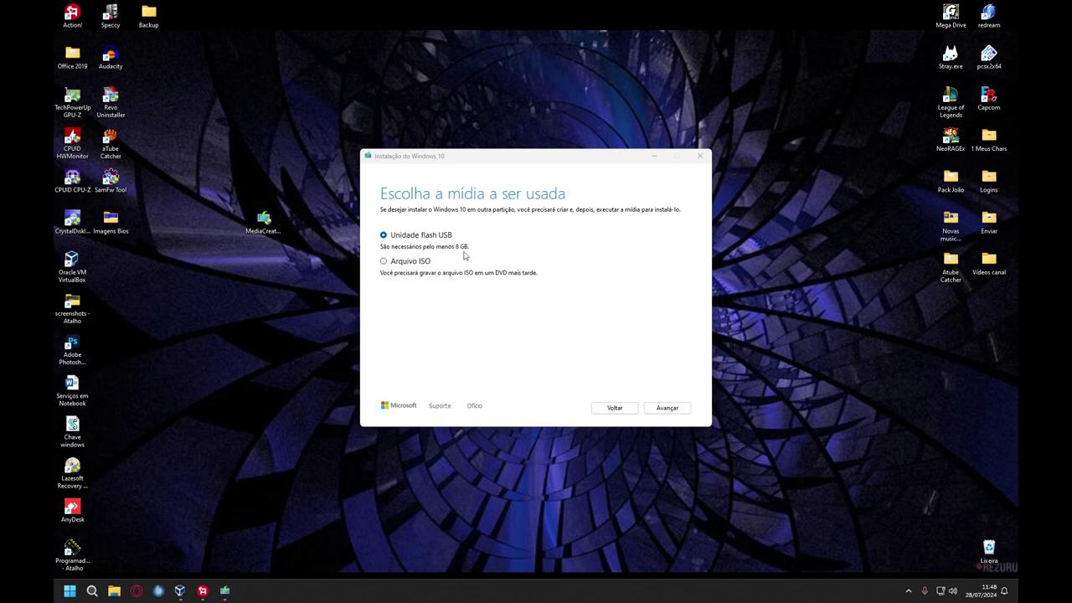
# Step: View the properties of the ESD-USB (E:) drive to check its capacity, and close File Explorer
pyautogui.click(114, 590)
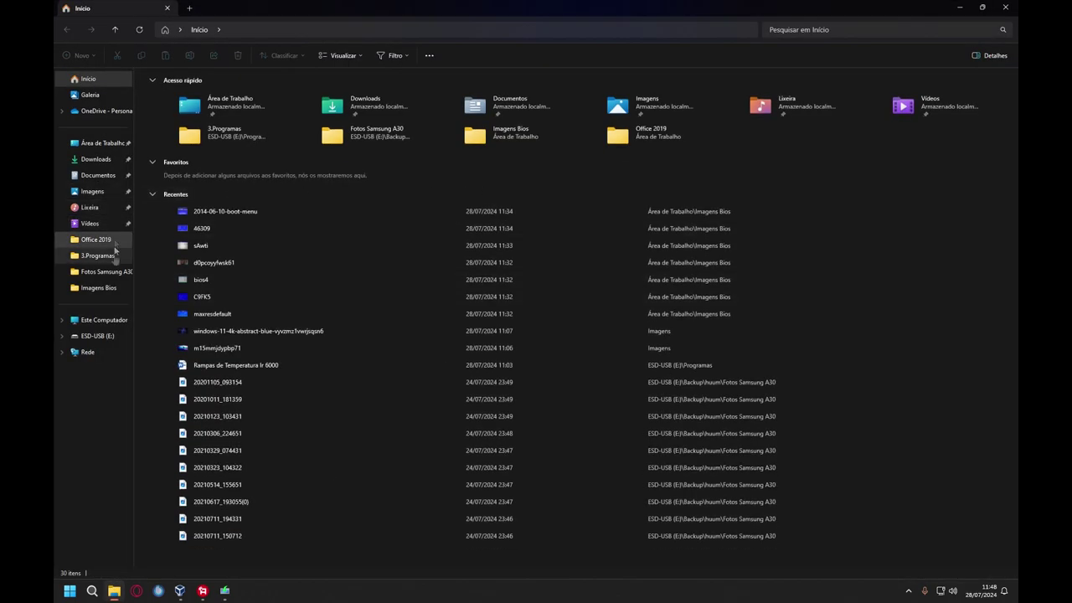
pyautogui.click(104, 320)
pyautogui.click(478, 109)
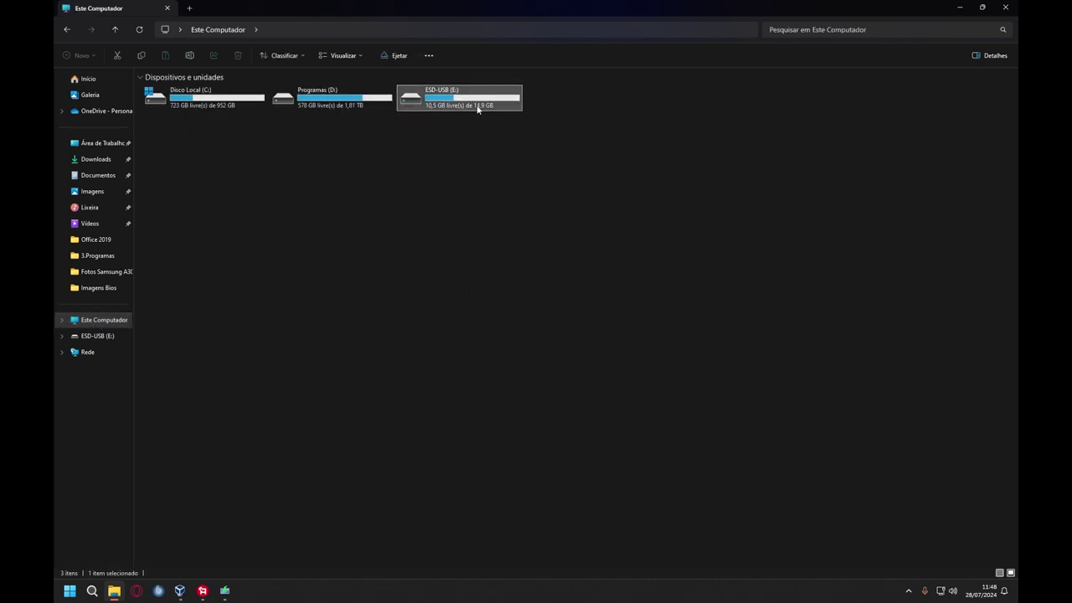
pyautogui.rightClick(478, 109)
pyautogui.click(504, 254)
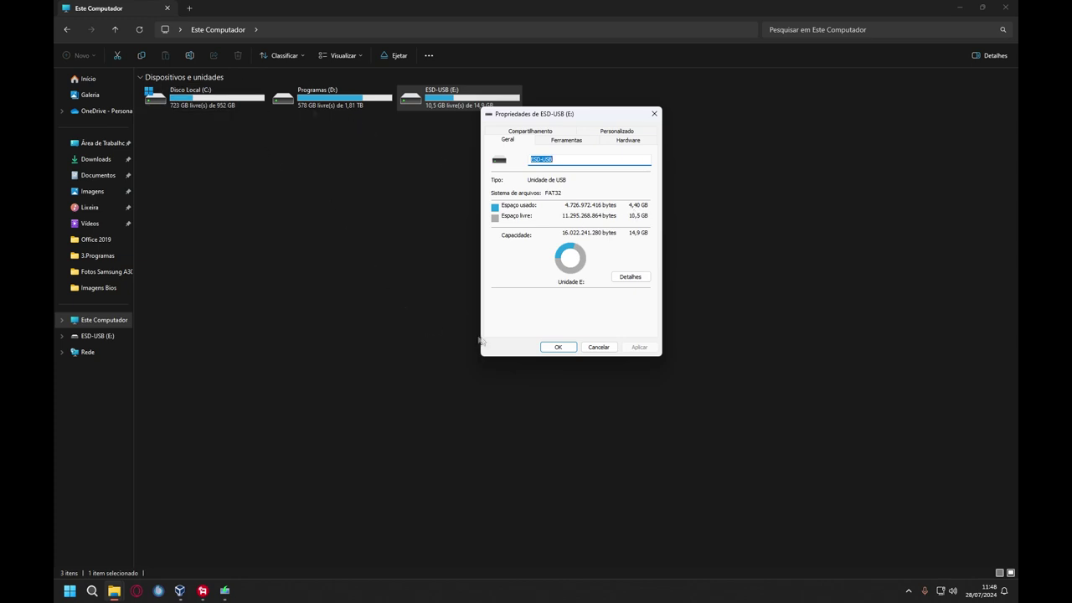
pyautogui.click(541, 345)
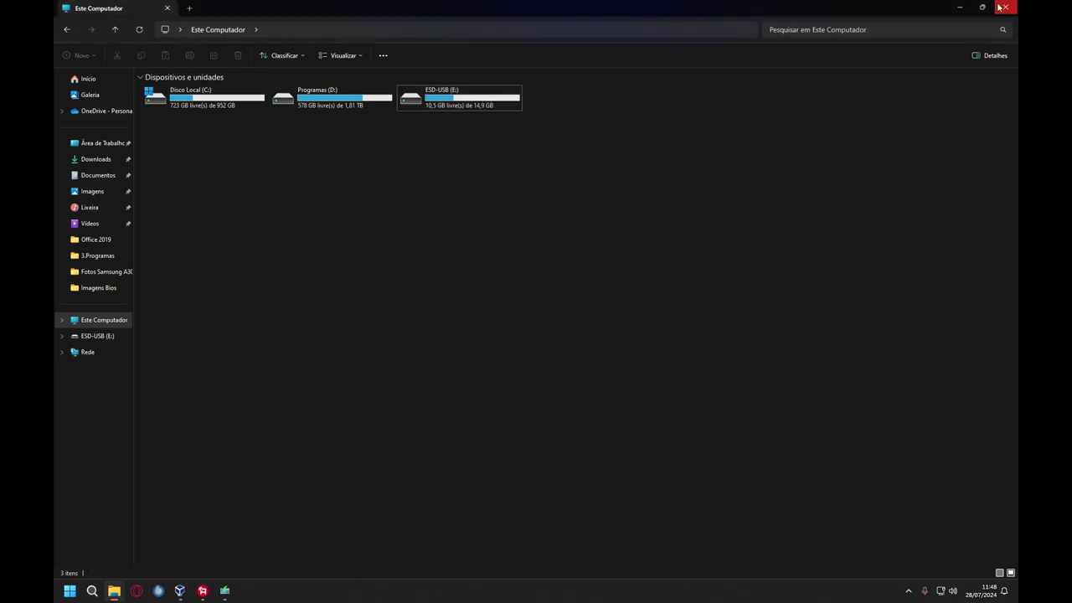
pyautogui.click(1001, 7)
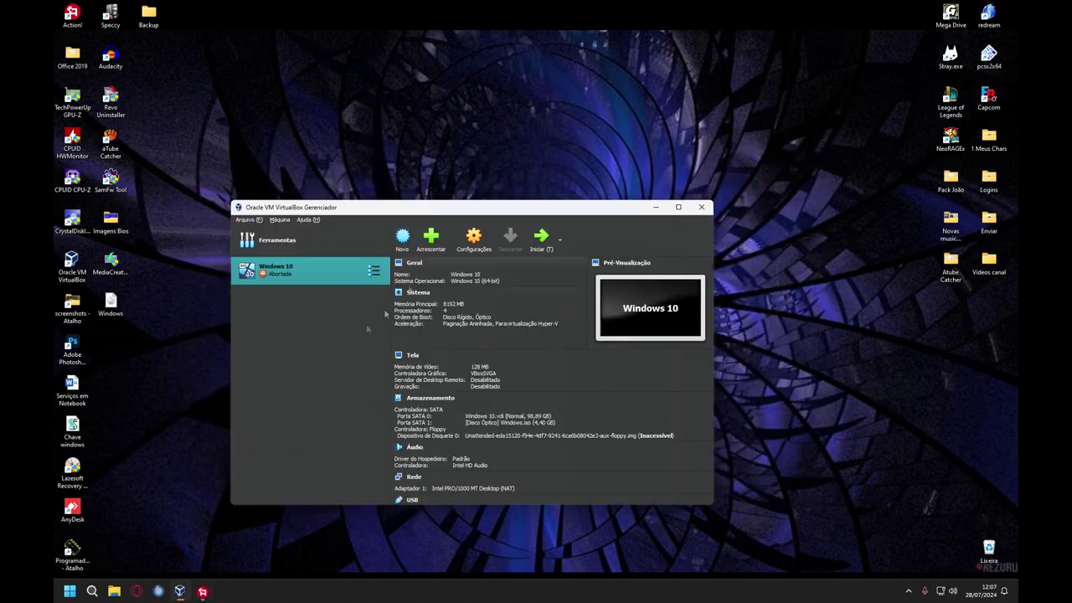
# Step: Minimize VirtualBox and view the 2014-06-10-boot-menu image from the desktop's Imagens Bios folder in a maximized window
pyautogui.click(656, 207)
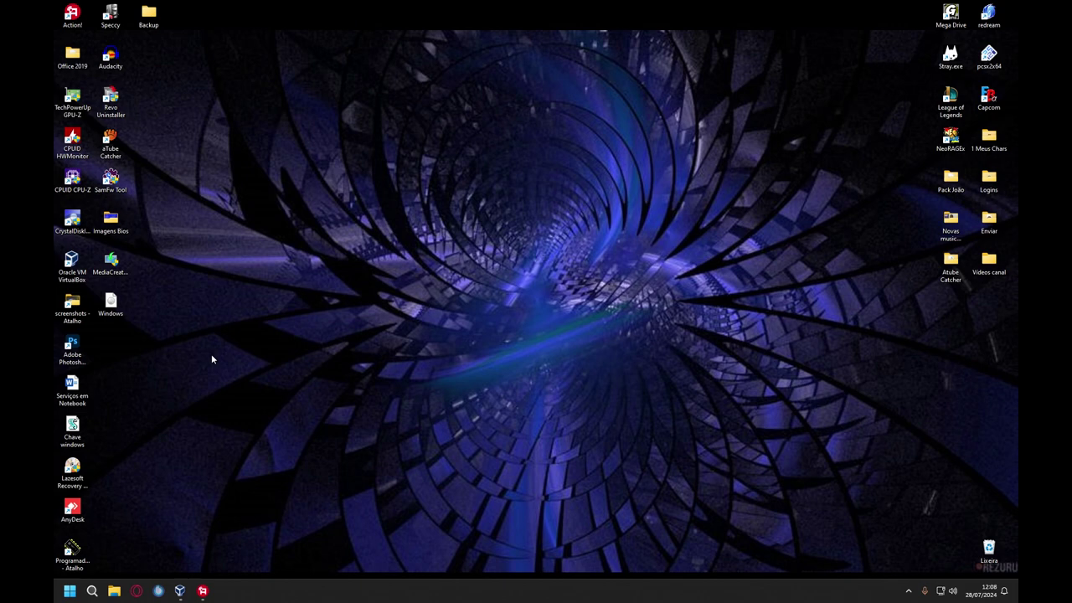
pyautogui.click(202, 591)
pyautogui.click(202, 591)
pyautogui.doubleClick(111, 222)
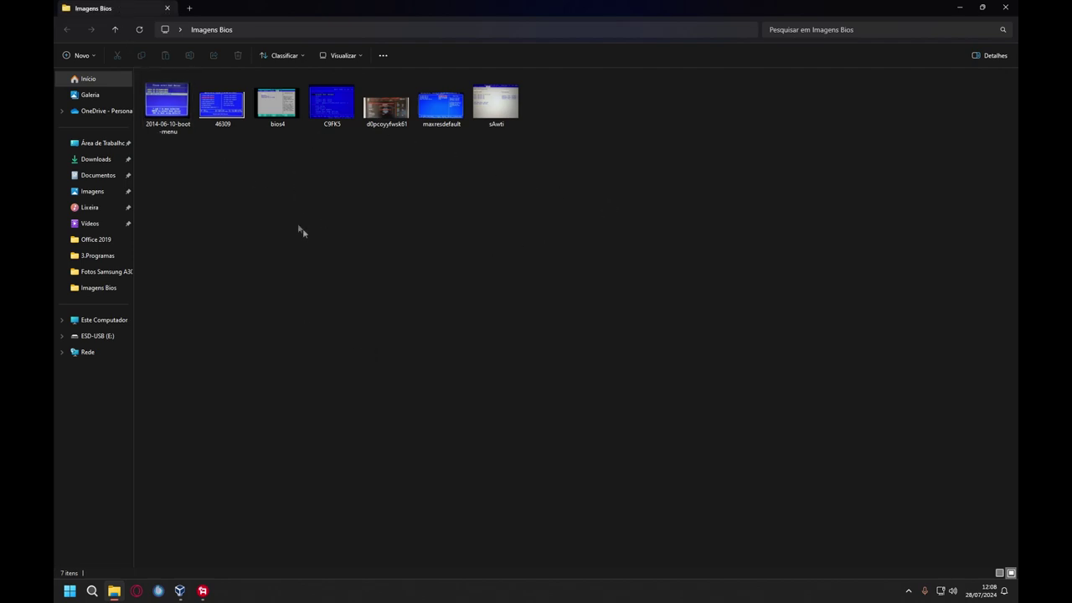
pyautogui.doubleClick(180, 111)
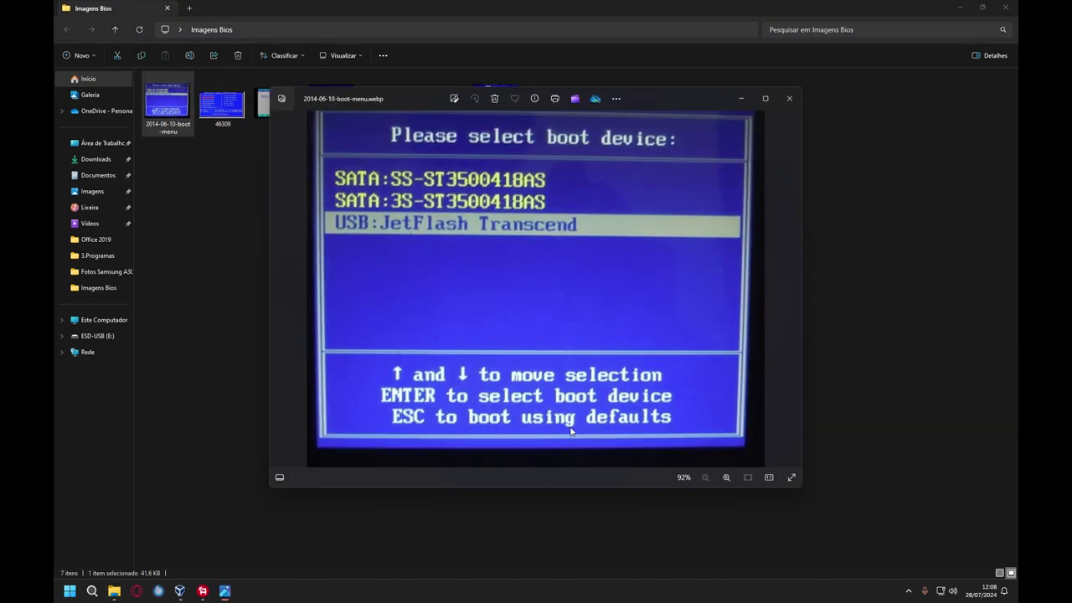
pyautogui.click(765, 99)
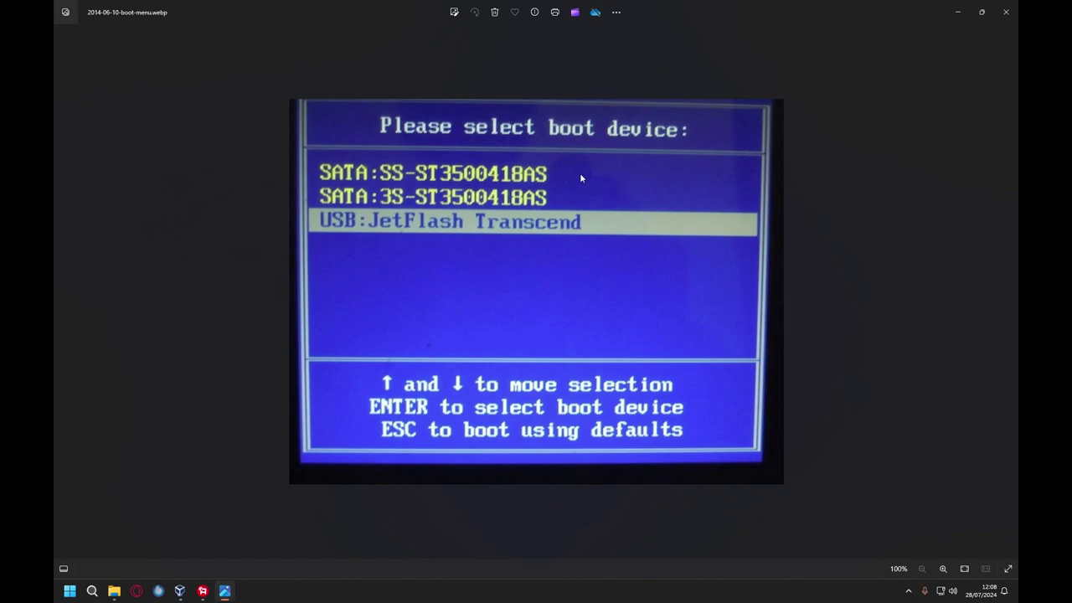
# Step: Browse the remaining example photos of BIOS and boot menu screens to compare their boot device options
pyautogui.press('Right')
pyautogui.press('Right')
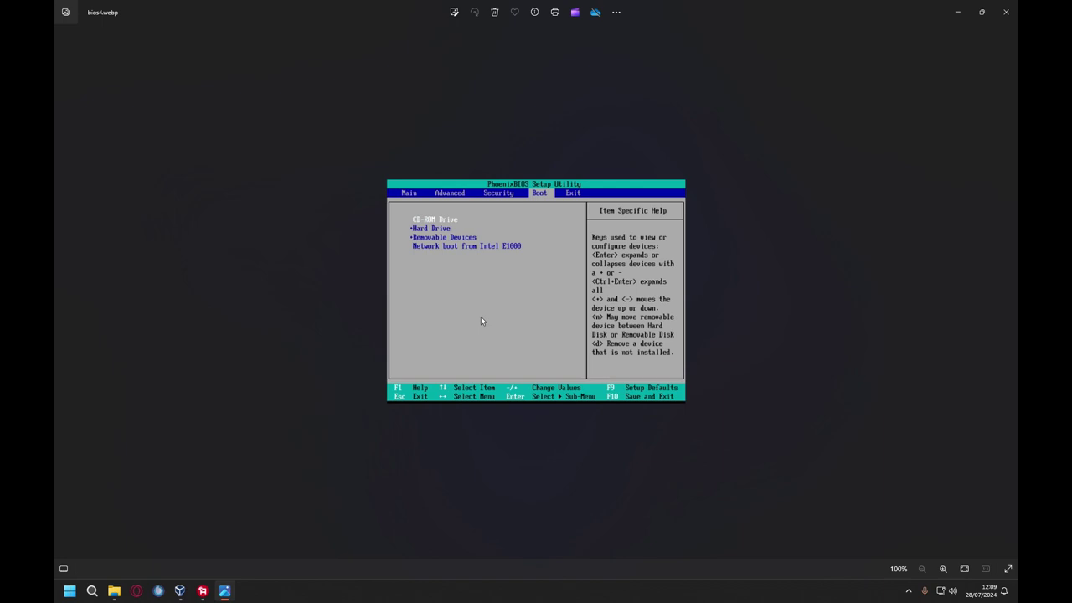
pyautogui.press('Right')
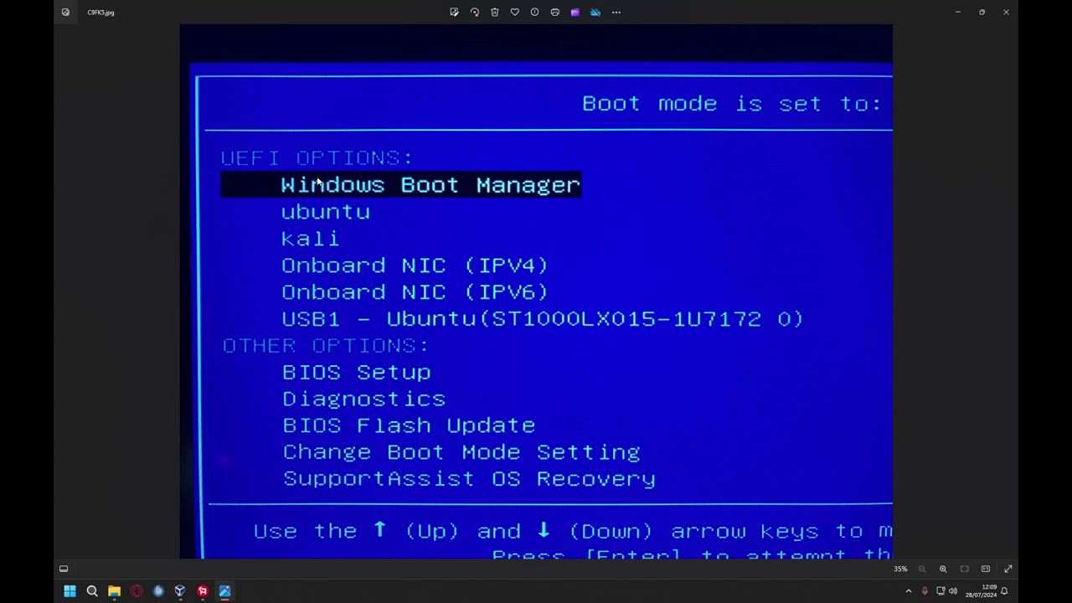
pyautogui.press('Right')
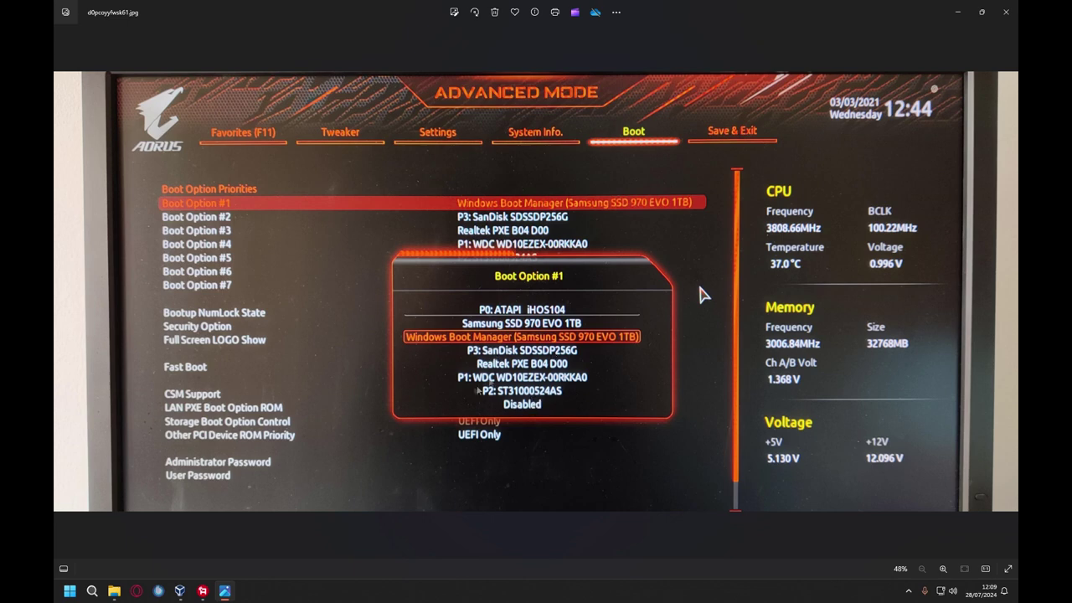
pyautogui.press('Right')
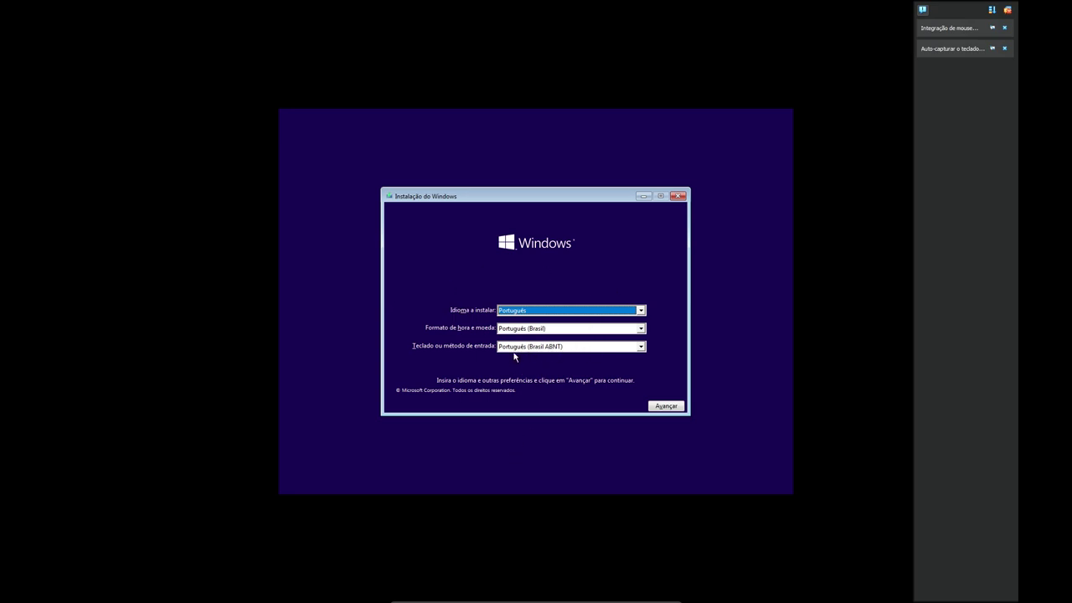
# Step: Set the setup keyboard to Português (Brasil ABNT2) and start the Windows installation
pyautogui.click(641, 346)
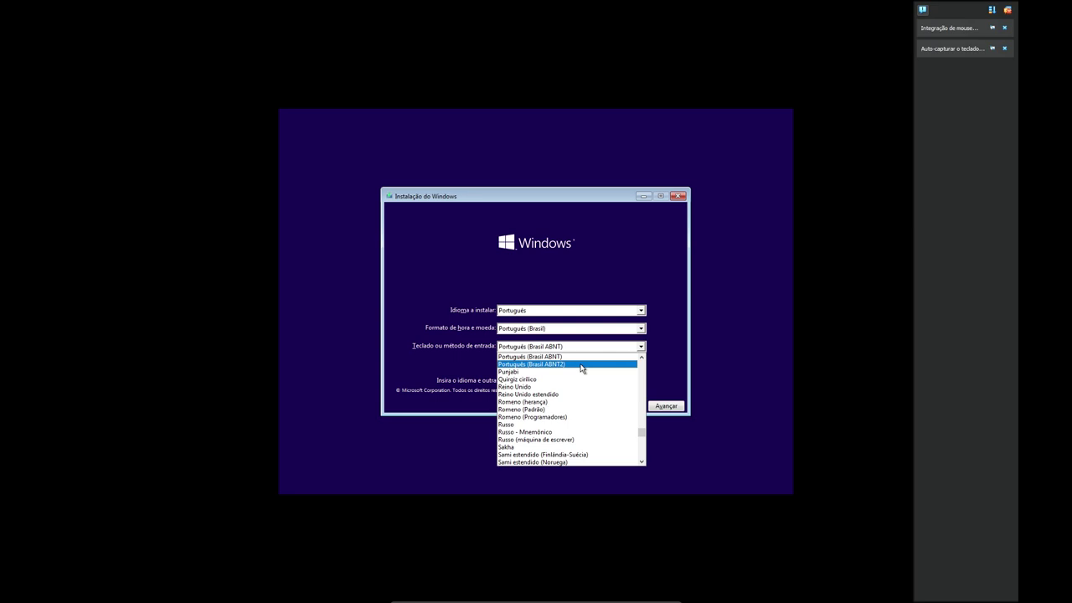
pyautogui.click(582, 365)
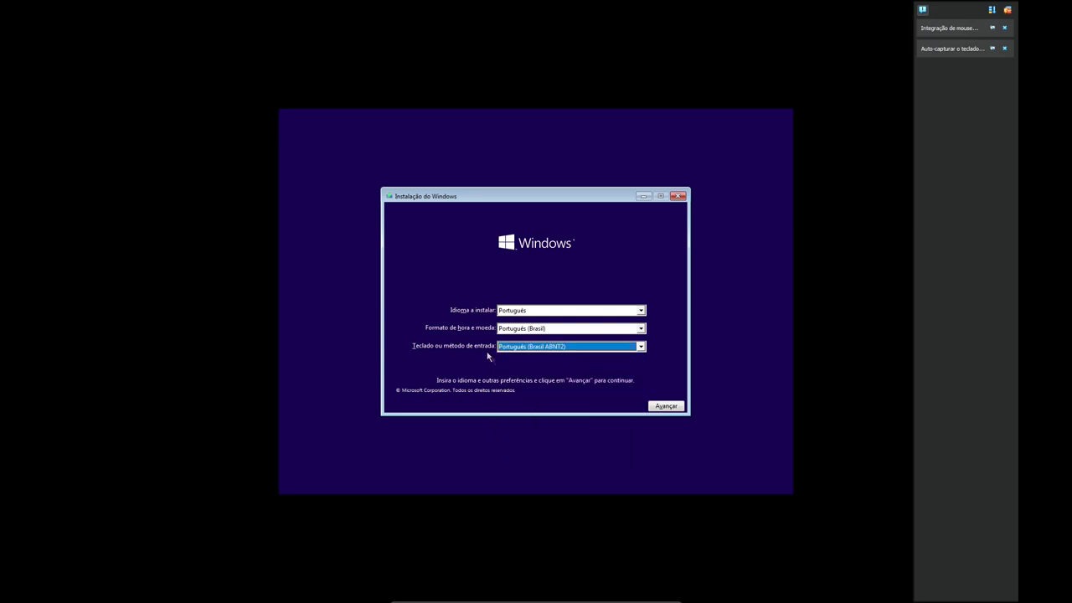
pyautogui.click(675, 408)
pyautogui.click(535, 307)
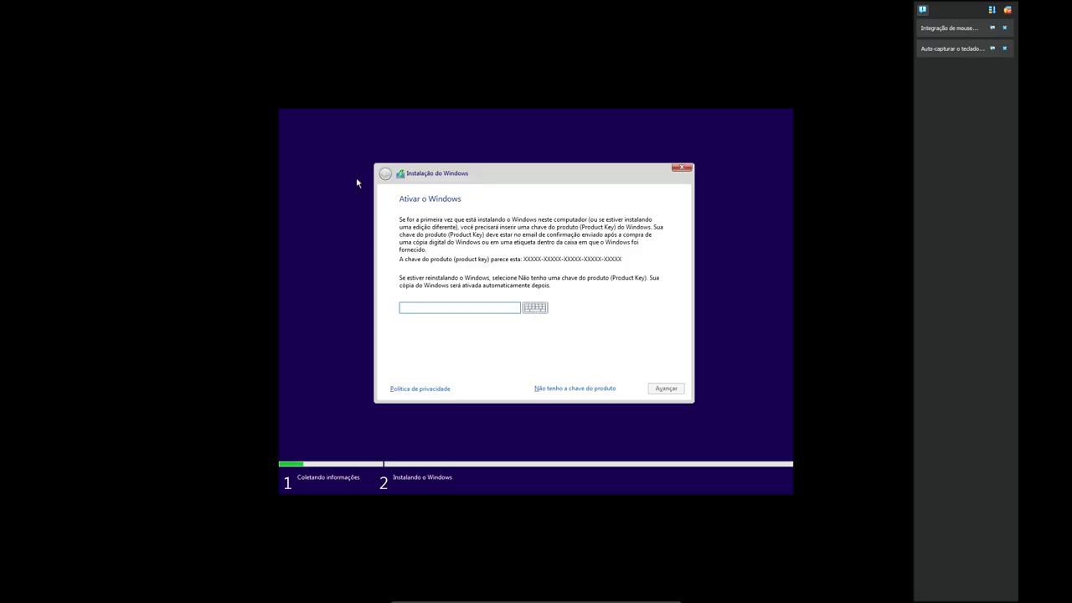
# Step: Continue without a product key and choose Windows 10 Pro as the operating system to install
pyautogui.click(568, 389)
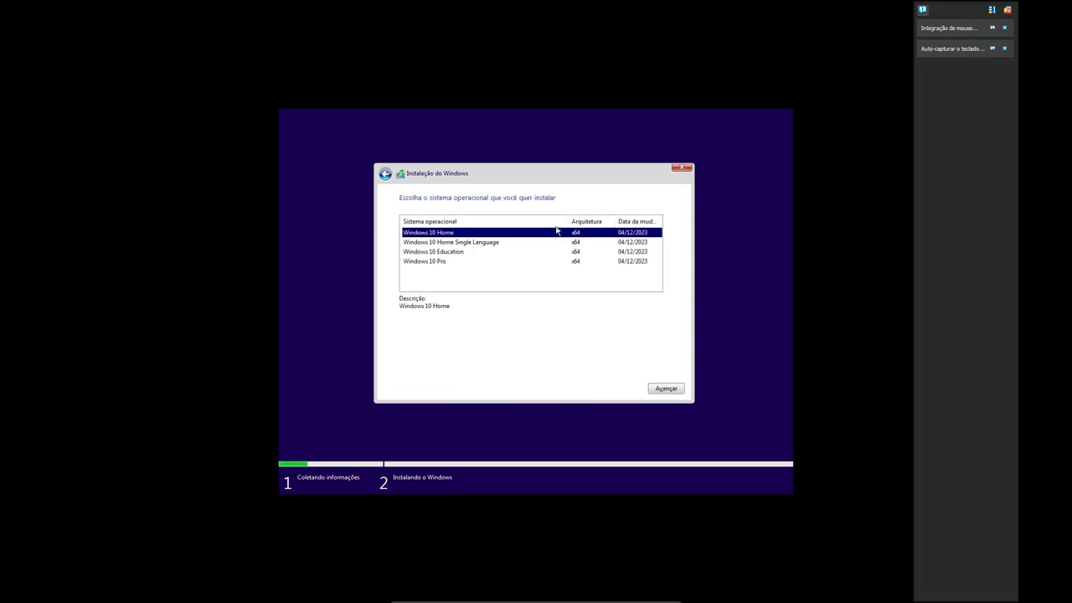
pyautogui.click(439, 266)
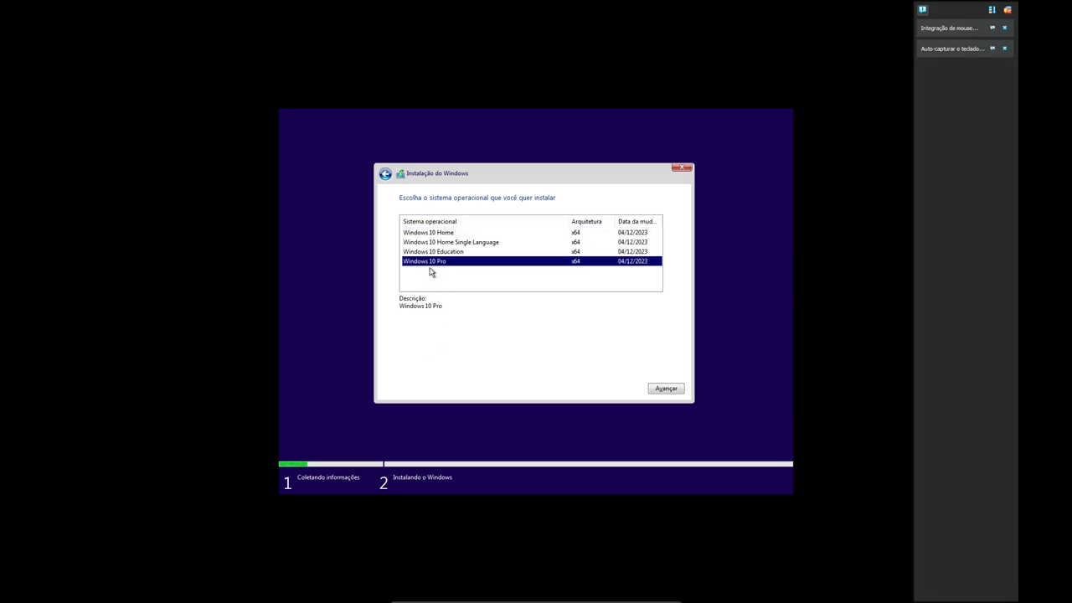
pyautogui.click(652, 388)
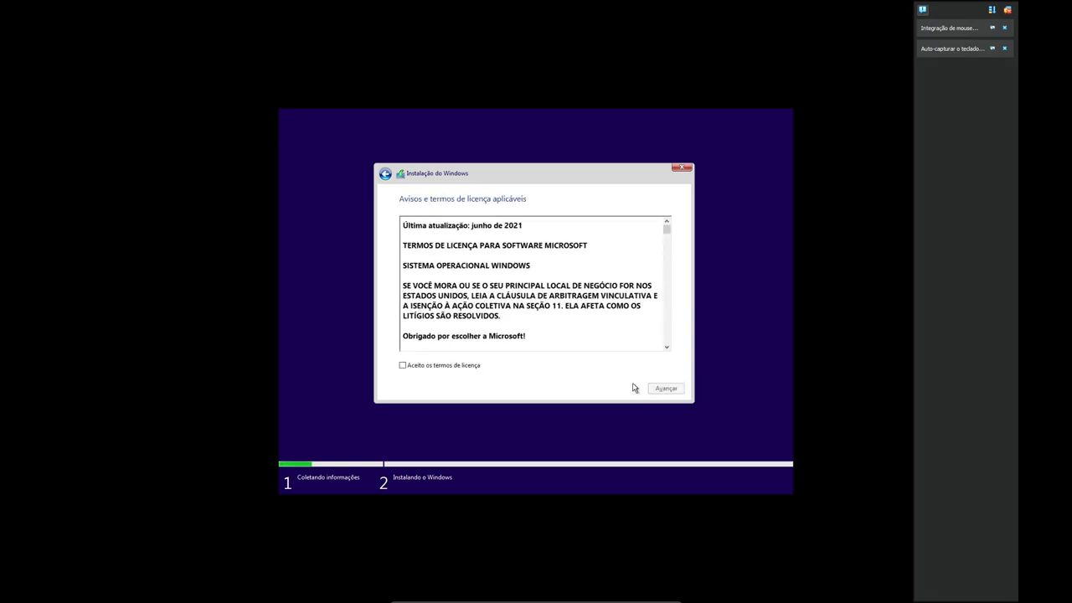
# Step: Accept the licence terms and choose the custom installation (Personalizada: instalar apenas o Windows)
pyautogui.click(444, 365)
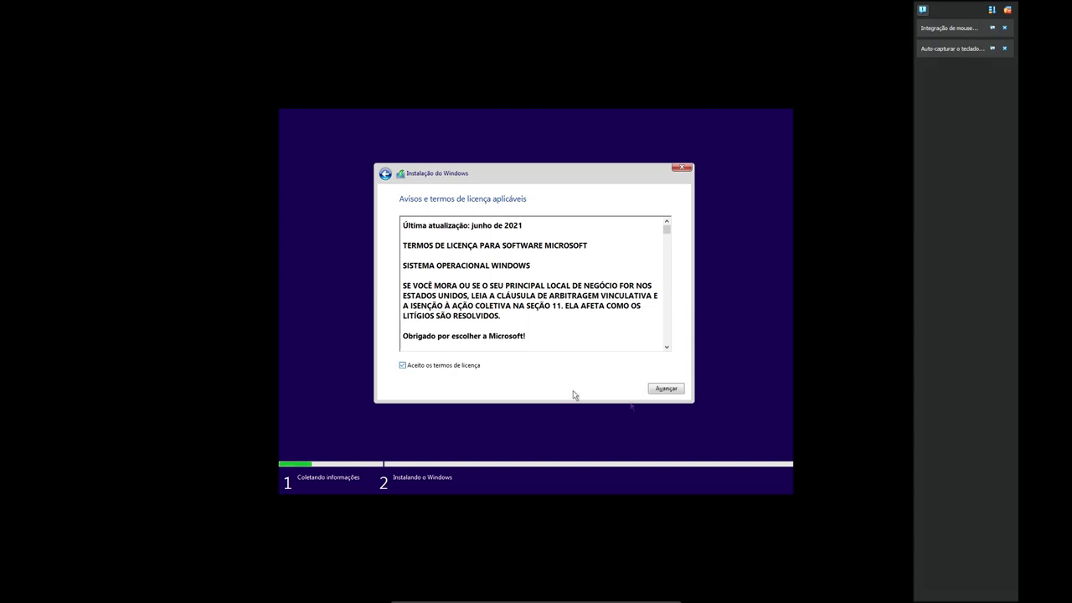
pyautogui.click(657, 394)
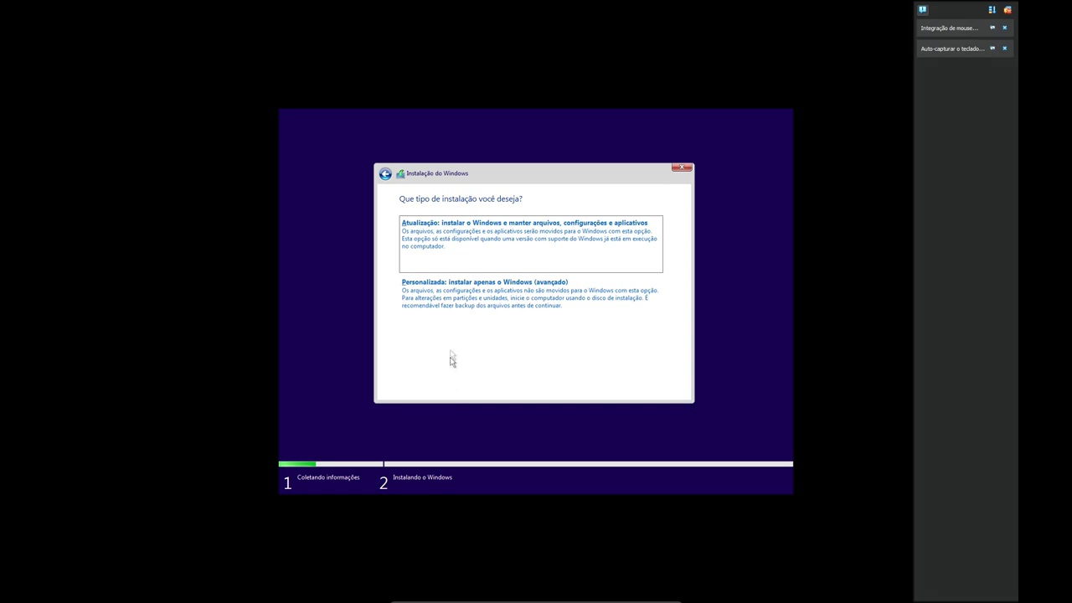
pyautogui.click(468, 304)
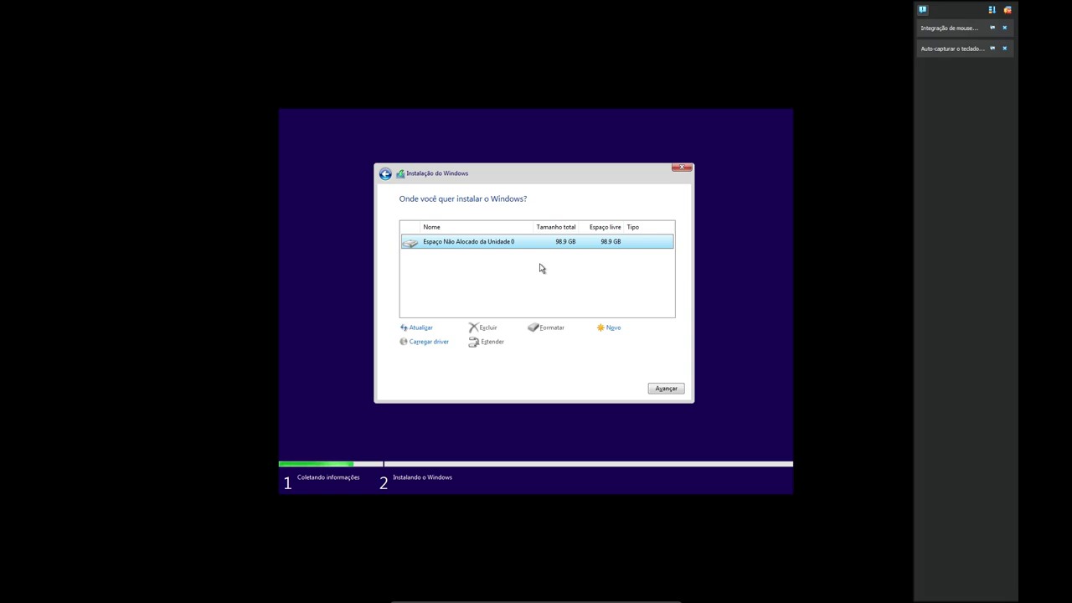
# Step: Install Windows on the unallocated space of drive 0 and restart the machine immediately once the files are installed
pyautogui.click(543, 290)
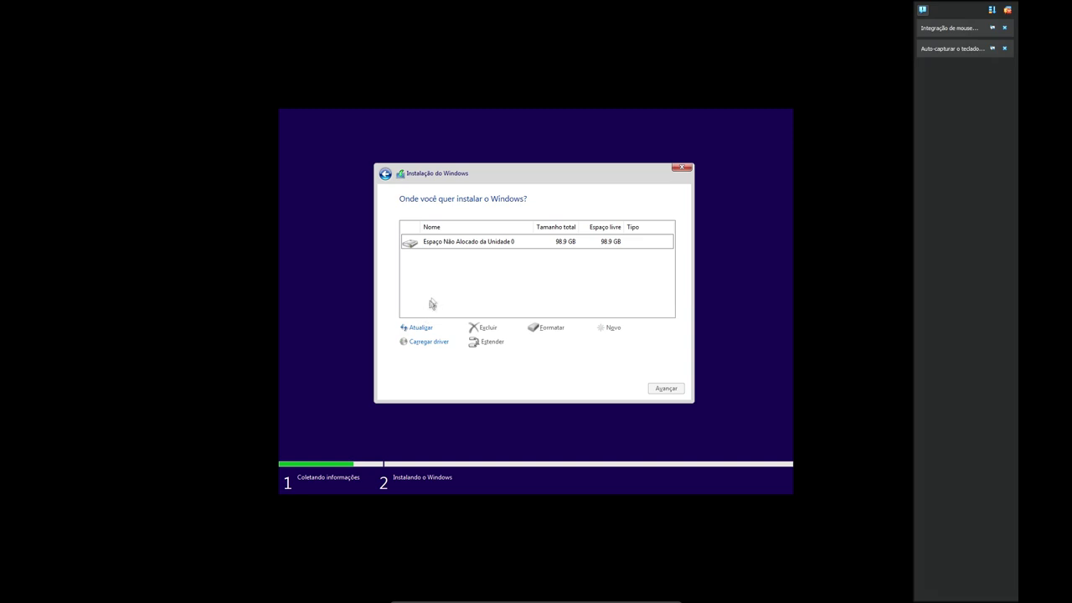
pyautogui.click(457, 244)
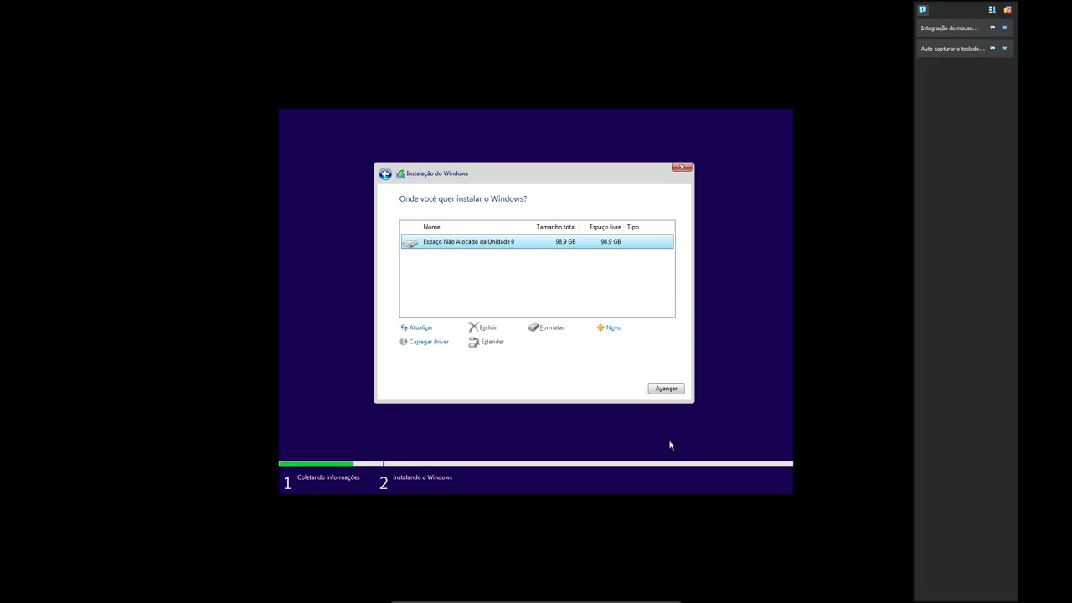
pyautogui.click(670, 391)
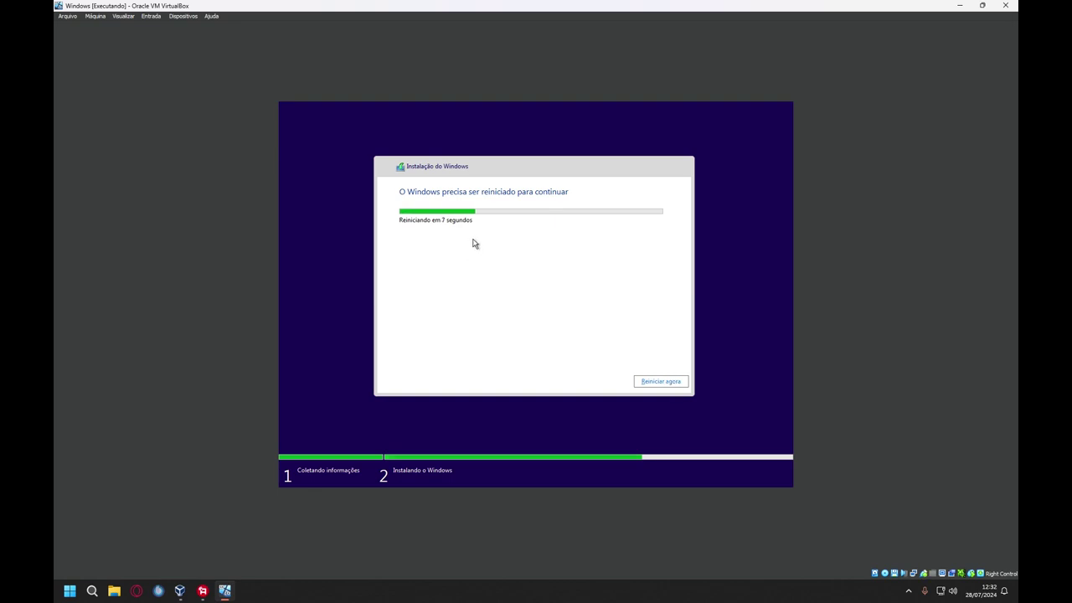
pyautogui.click(643, 382)
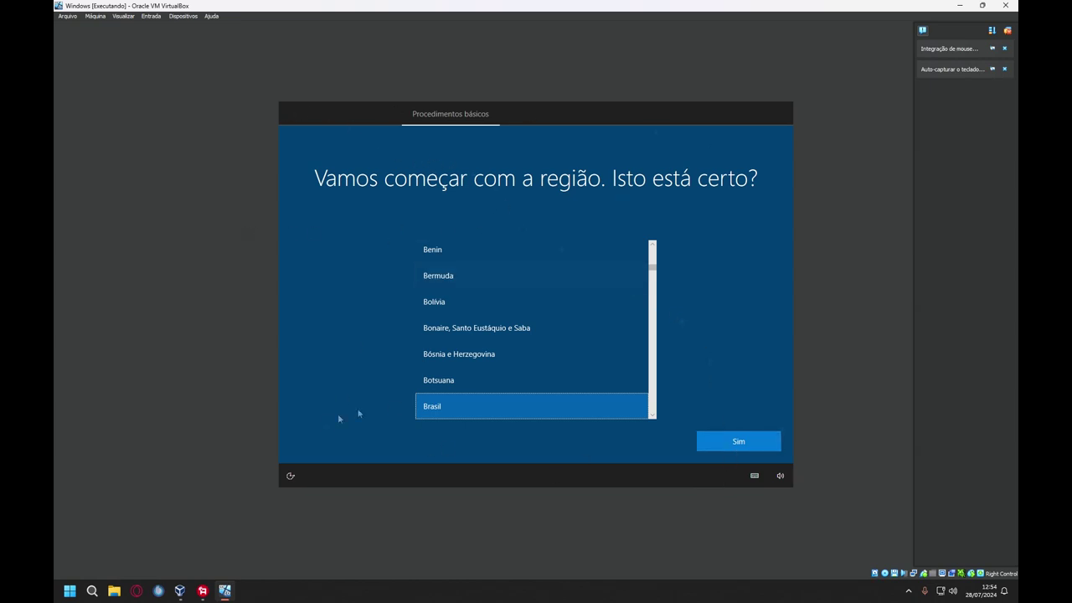
# Step: Confirm Brasil as the region, set the keyboard layout to Português (Brasil ABNT2) and skip a second layout
pyautogui.click(715, 436)
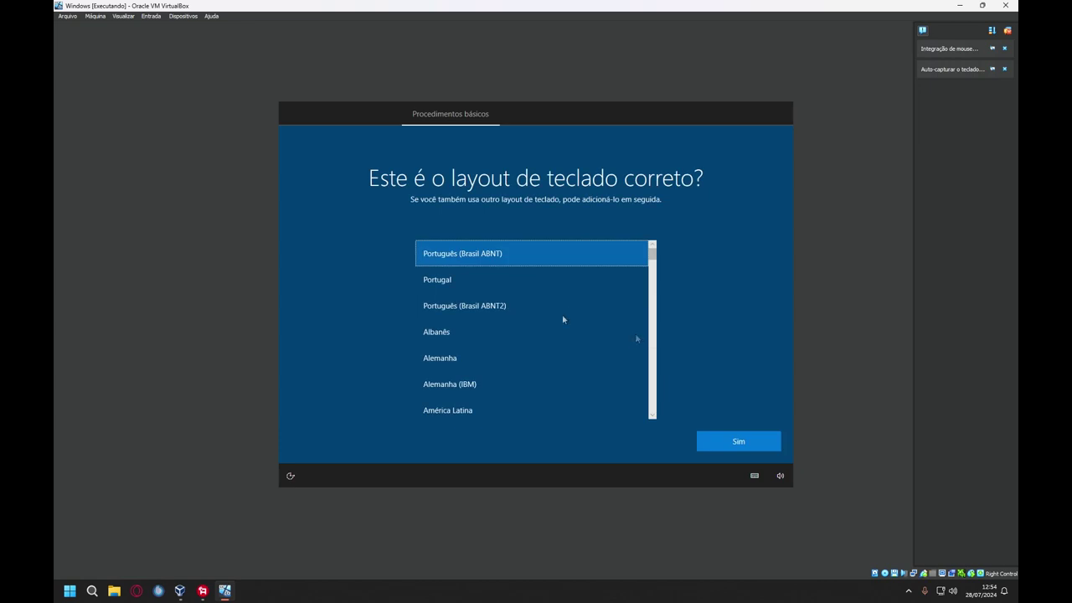
pyautogui.click(480, 310)
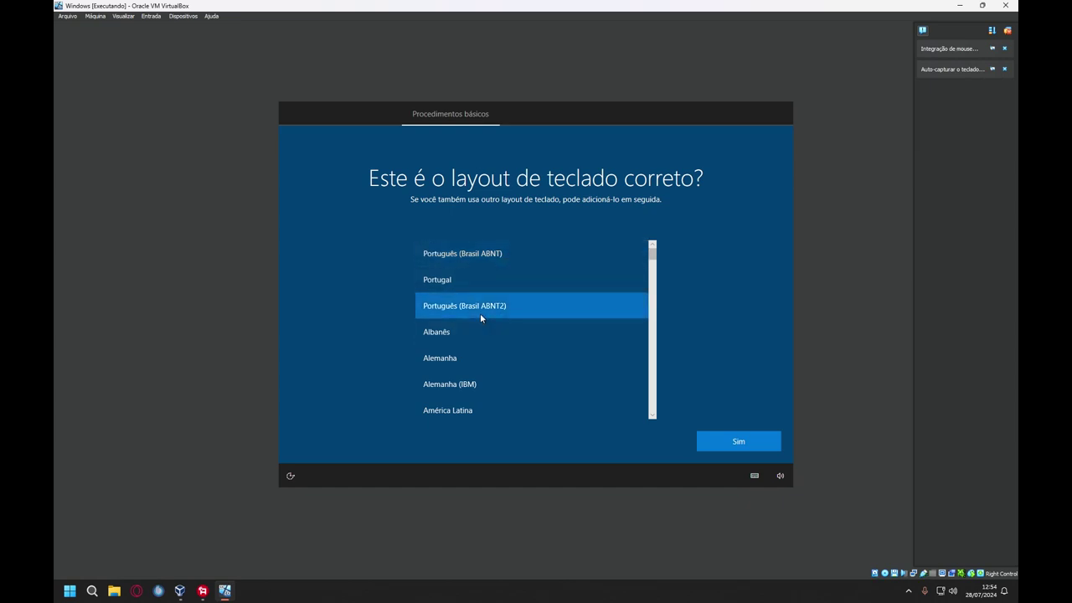
pyautogui.click(738, 447)
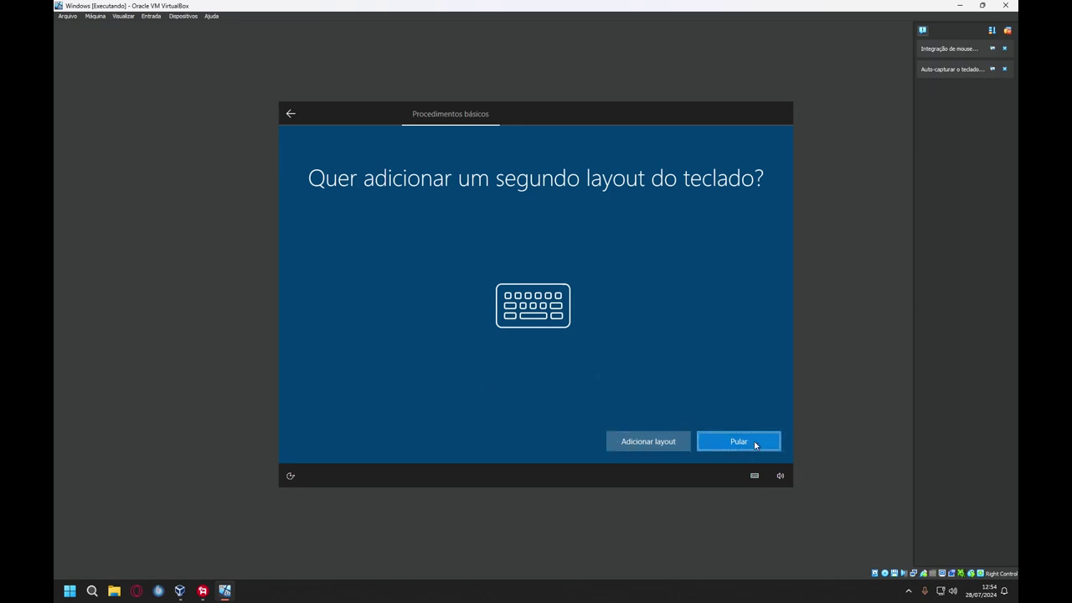
pyautogui.click(755, 445)
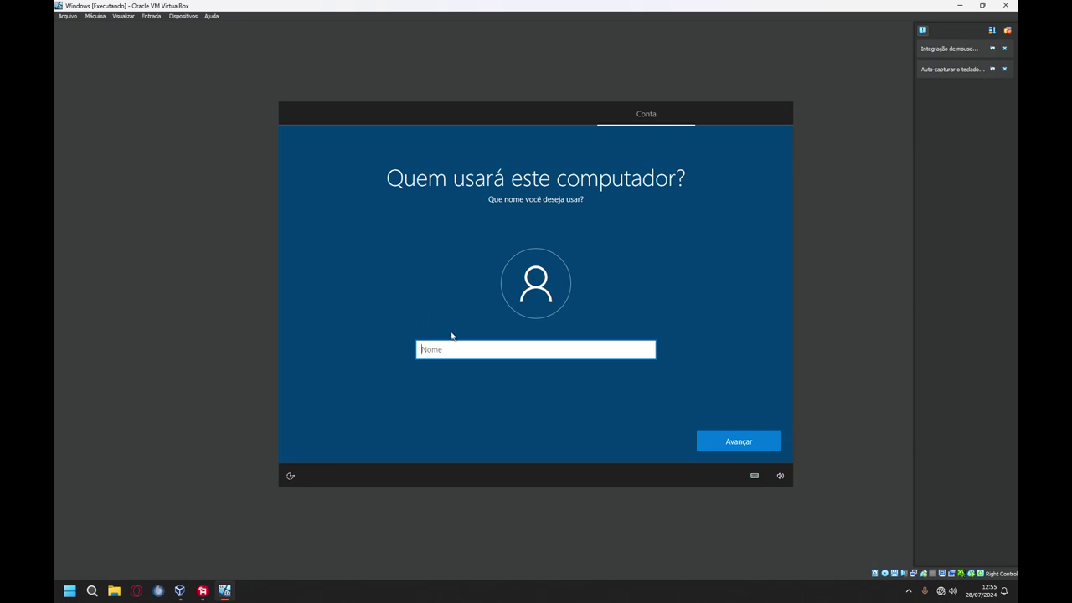
# Step: Name the user account "Windows Clientei" and continue with the password left blank
pyautogui.write('Windows Clientes')
pyautogui.press('BackSpace')
pyautogui.write('i')
pyautogui.click(762, 443)
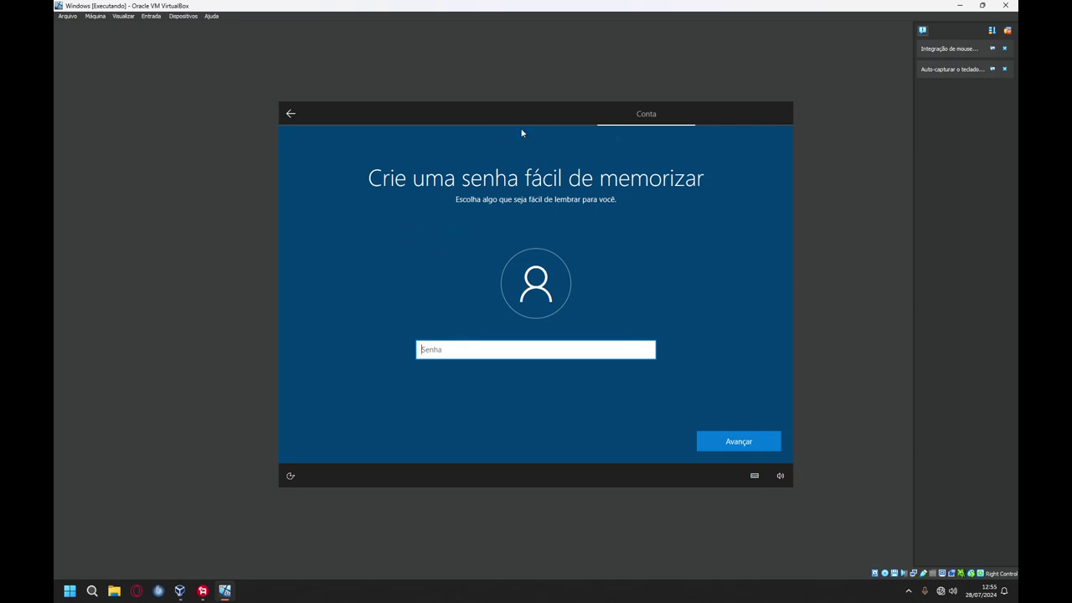
pyautogui.click(724, 446)
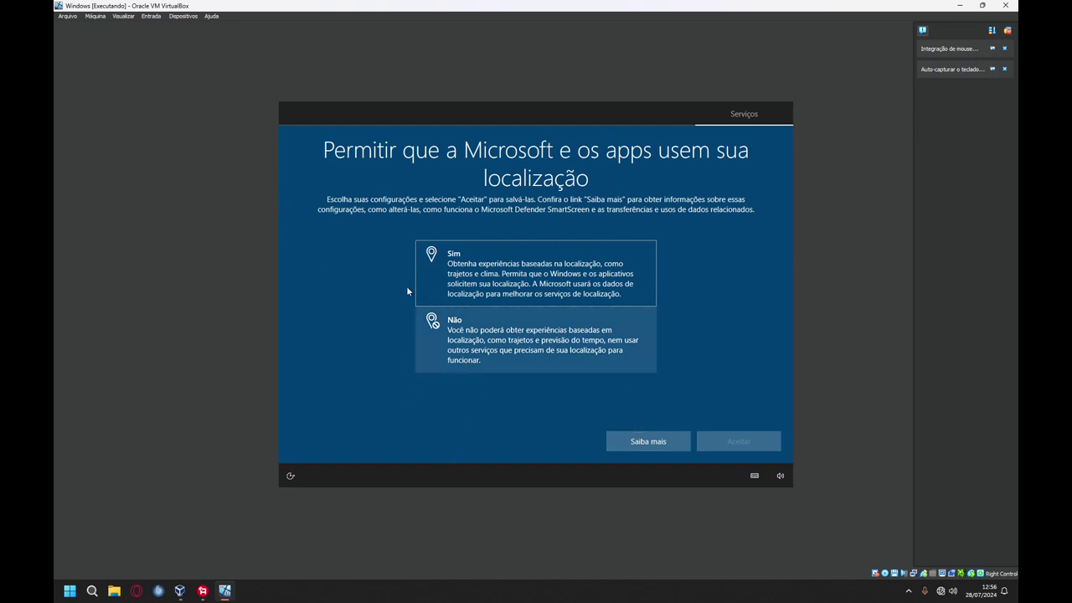
# Step: Decline location access for Microsoft and apps, and decline the Localizar meu dispositivo feature
pyautogui.click(476, 357)
pyautogui.click(730, 438)
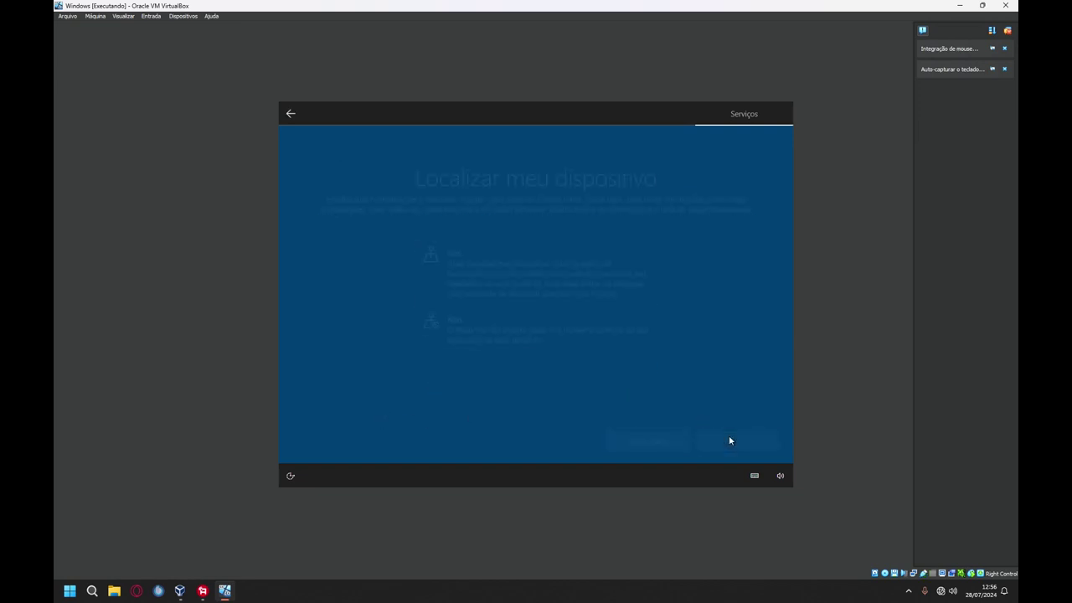
pyautogui.click(536, 342)
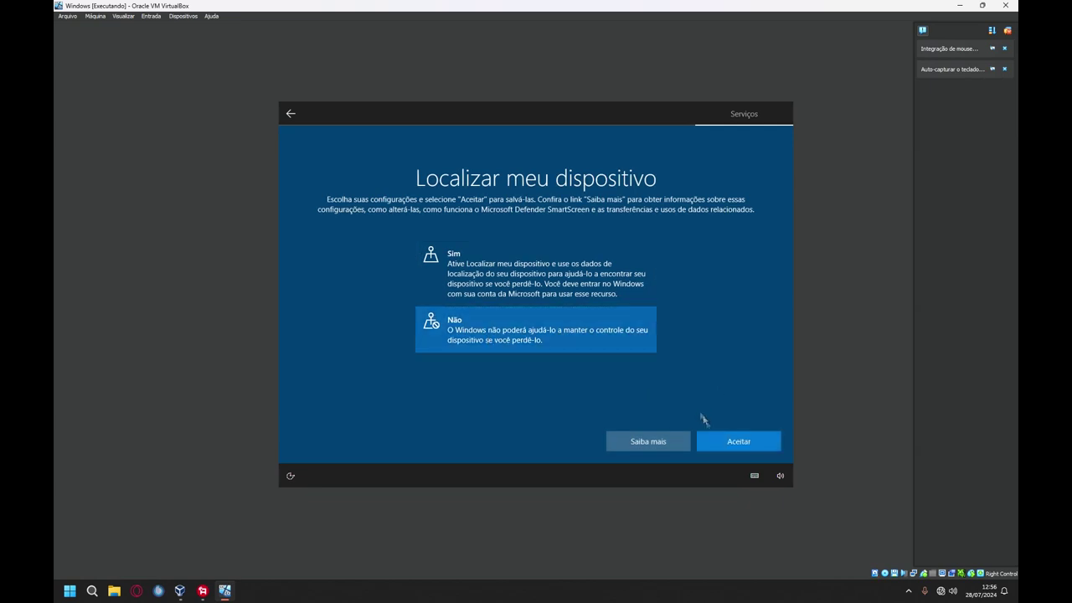
pyautogui.click(719, 450)
# Step: Choose to send only the required diagnostic data and decline the inking and typing improvement option
pyautogui.scroll(-3, 516, 380)
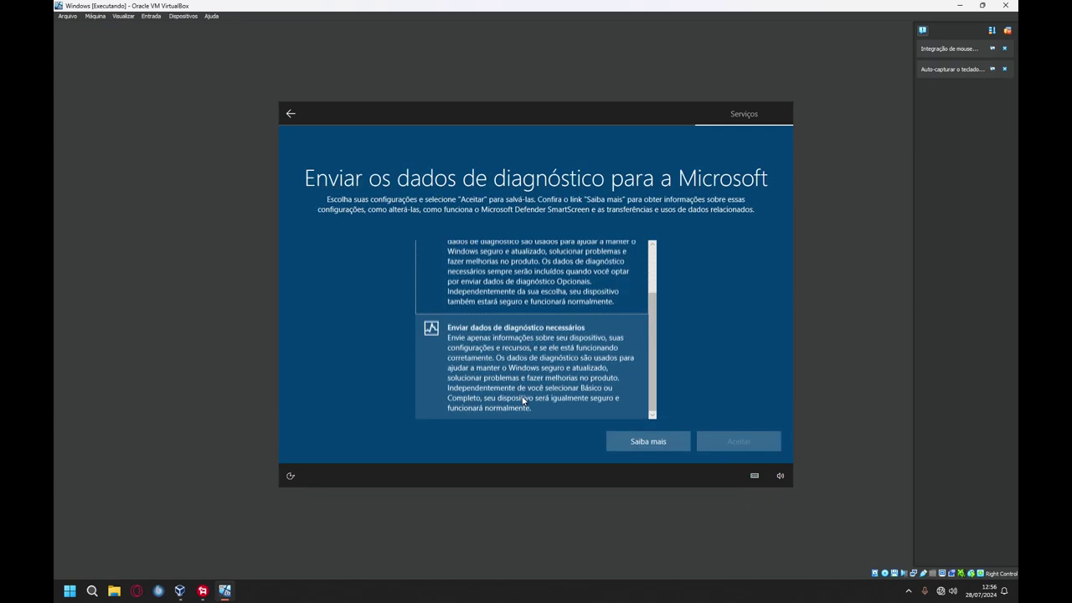
pyautogui.click(517, 380)
pyautogui.click(712, 441)
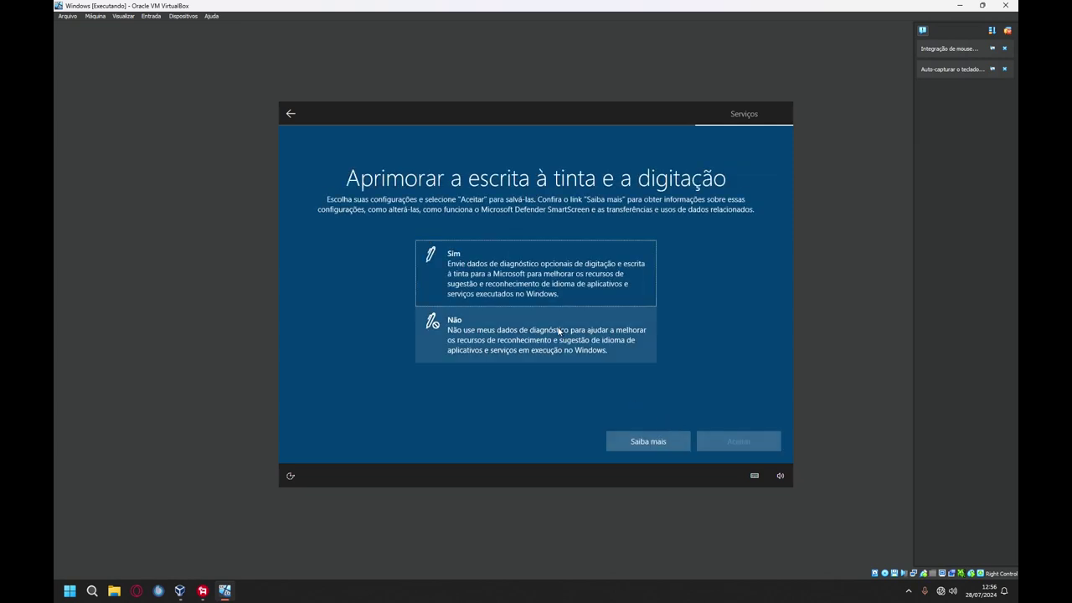
pyautogui.click(550, 341)
pyautogui.click(722, 444)
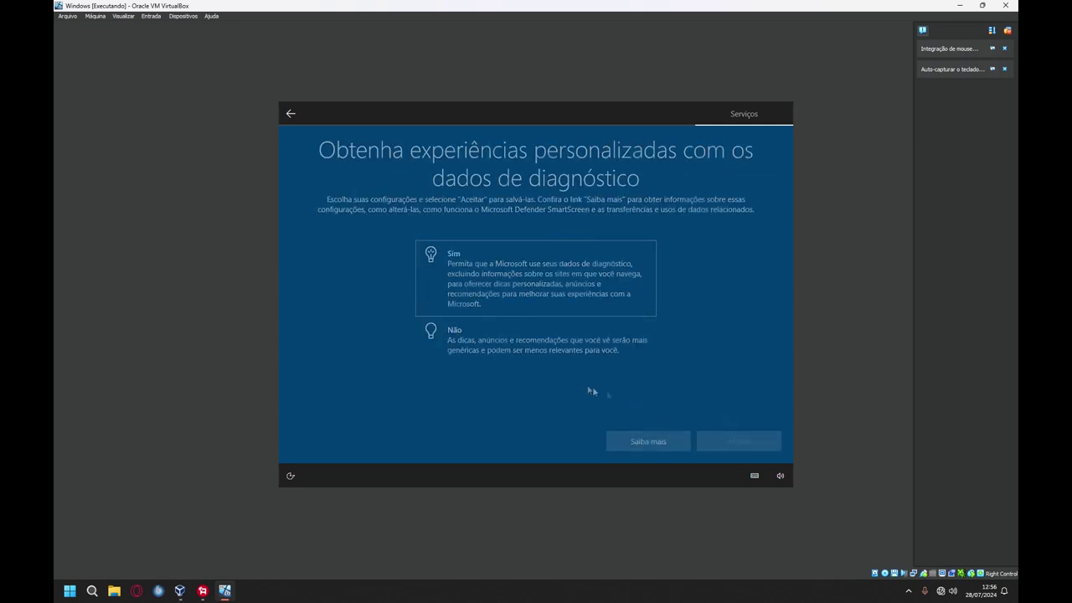
# Step: Decline personalized experiences, the advertising ID and Cortana to finish the initial Windows setup
pyautogui.click(519, 353)
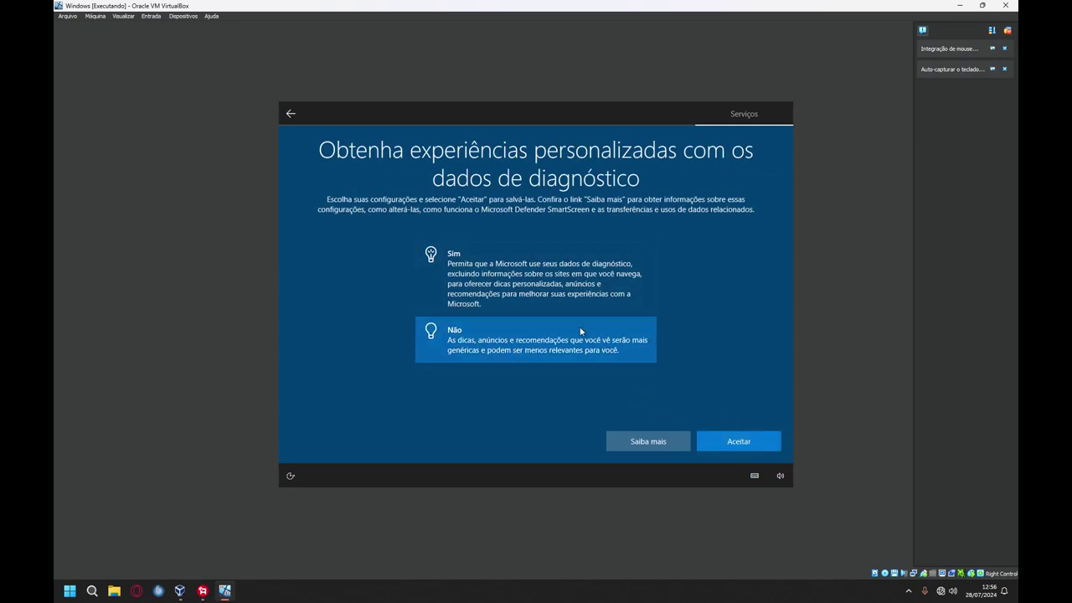
pyautogui.click(777, 444)
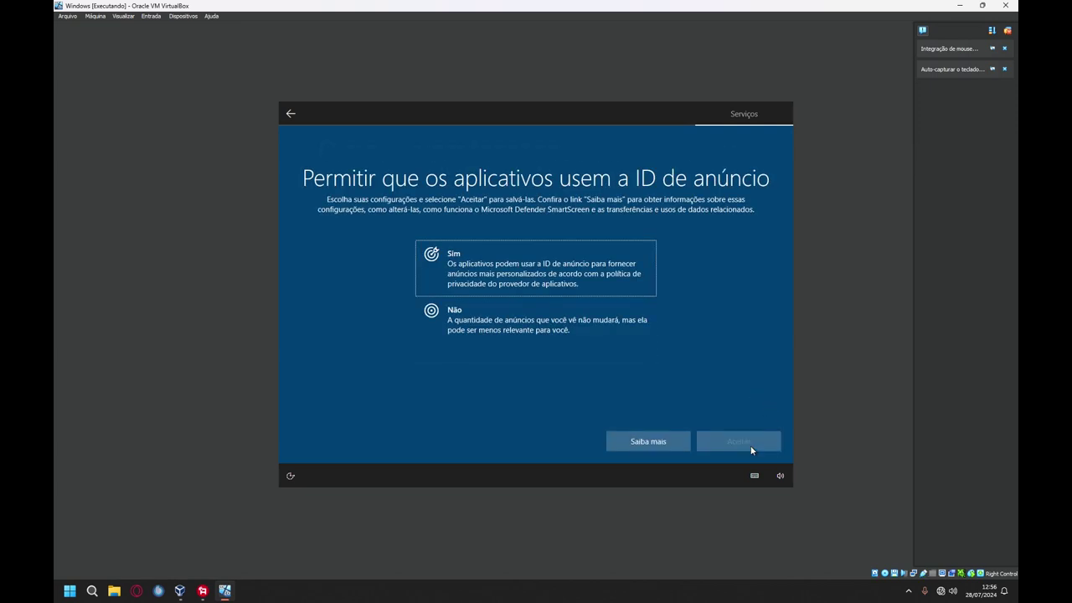
pyautogui.click(497, 319)
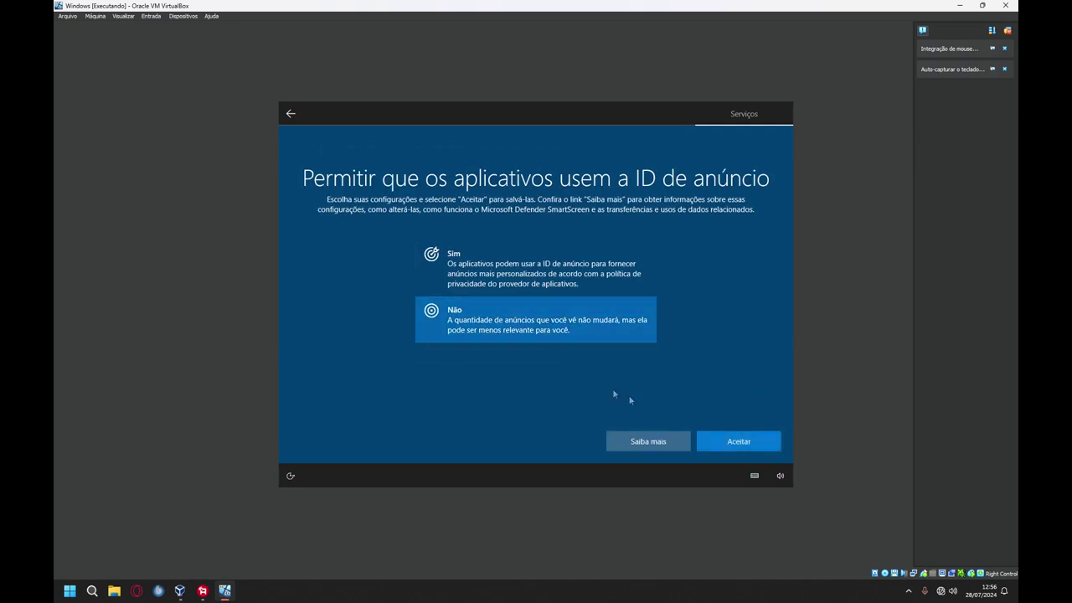
pyautogui.click(723, 442)
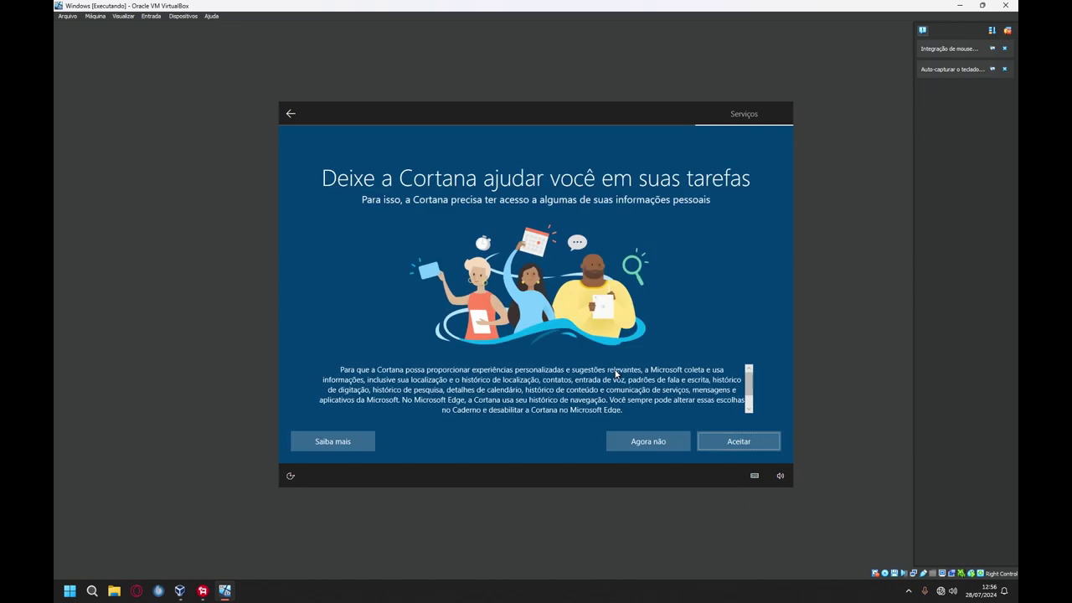
pyautogui.click(645, 444)
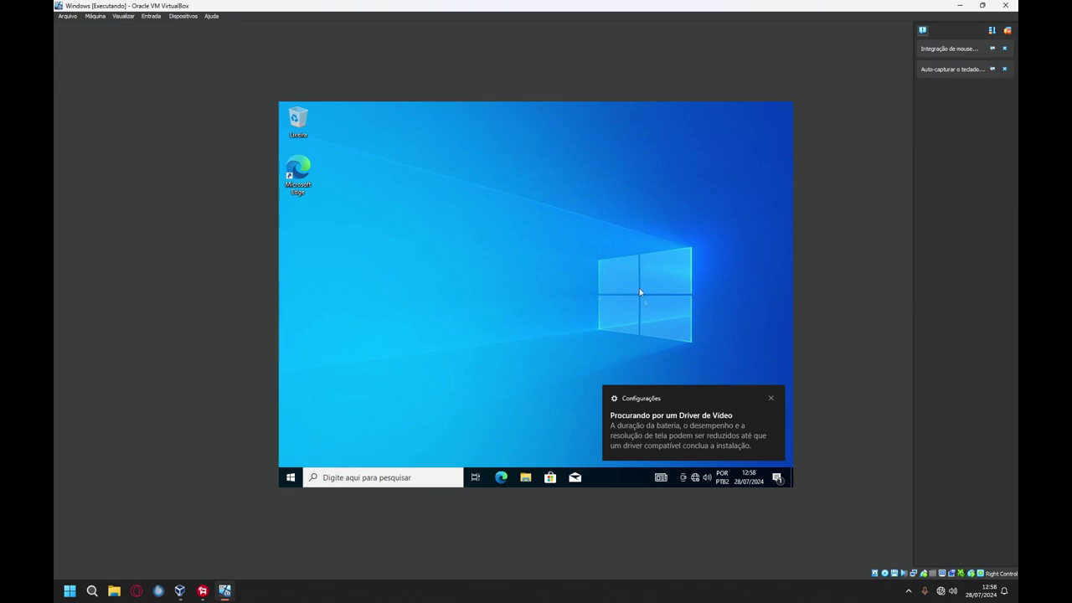
# Step: Dismiss the video driver notification and briefly check the network connections of the new Windows installation
pyautogui.click(773, 399)
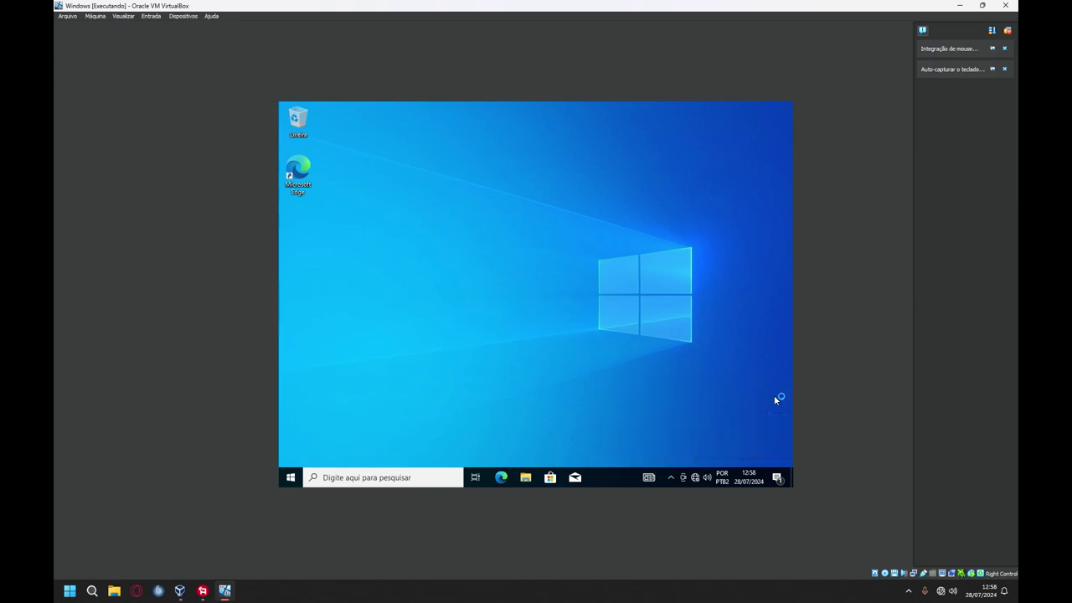
pyautogui.click(696, 478)
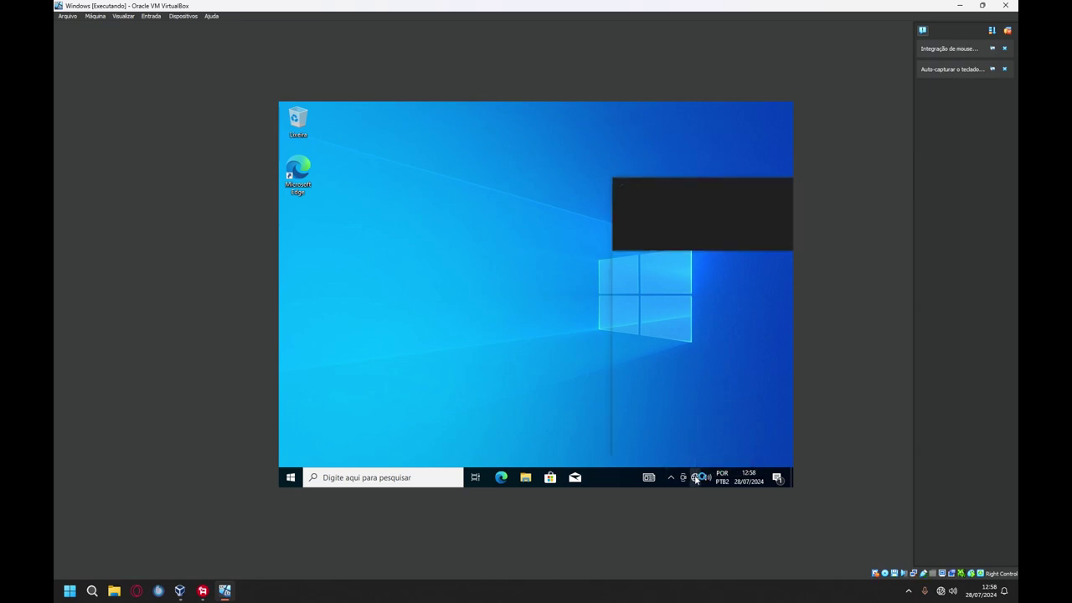
pyautogui.click(502, 331)
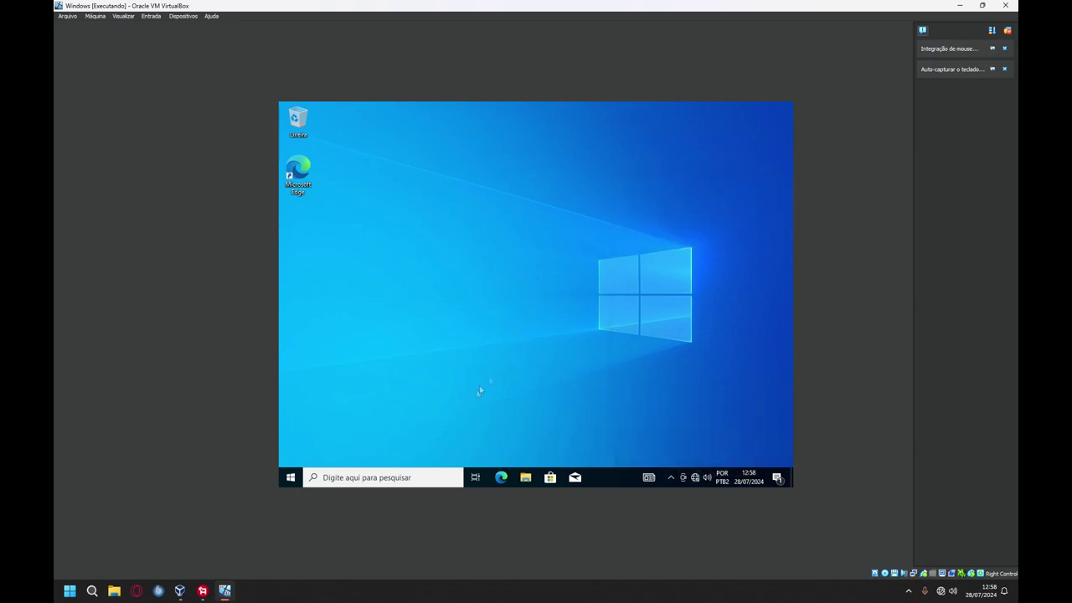
# Step: Show Este Computador in a maximized File Explorer window and look over its devices and drives
pyautogui.click(525, 474)
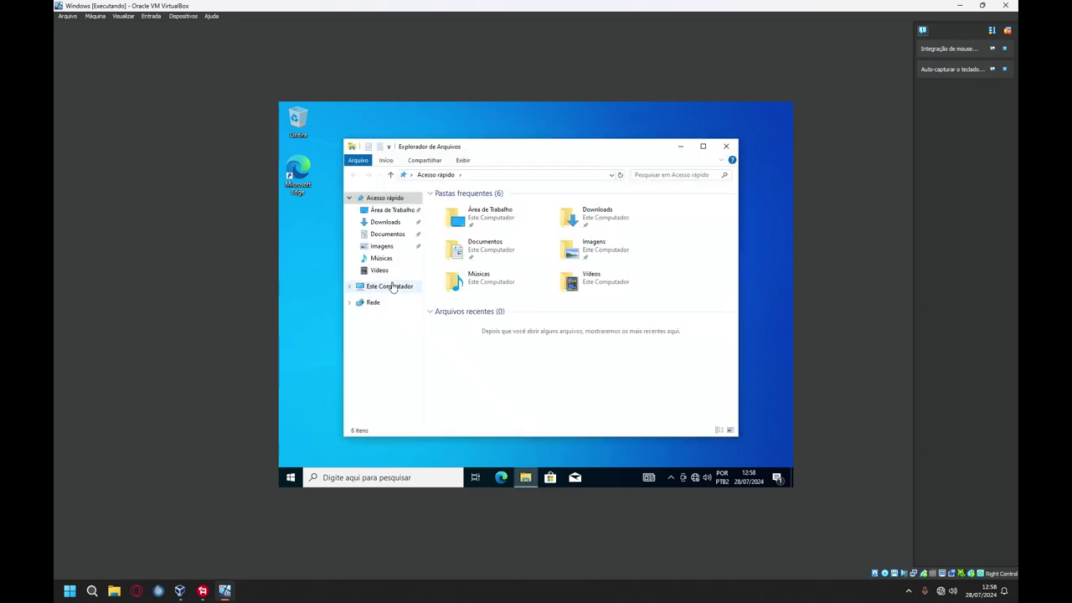
pyautogui.click(393, 286)
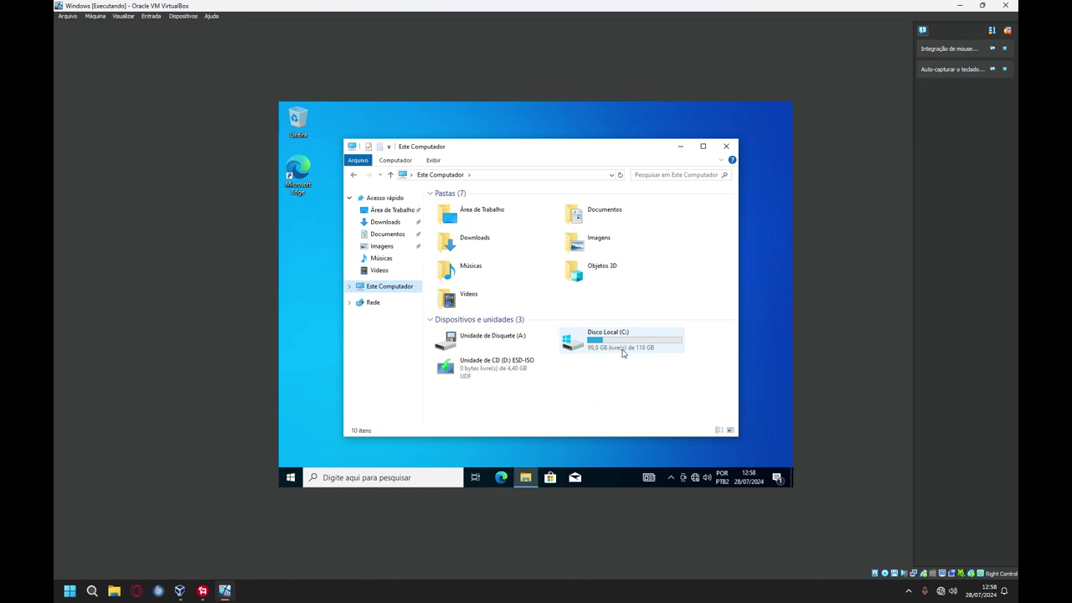
pyautogui.click(702, 146)
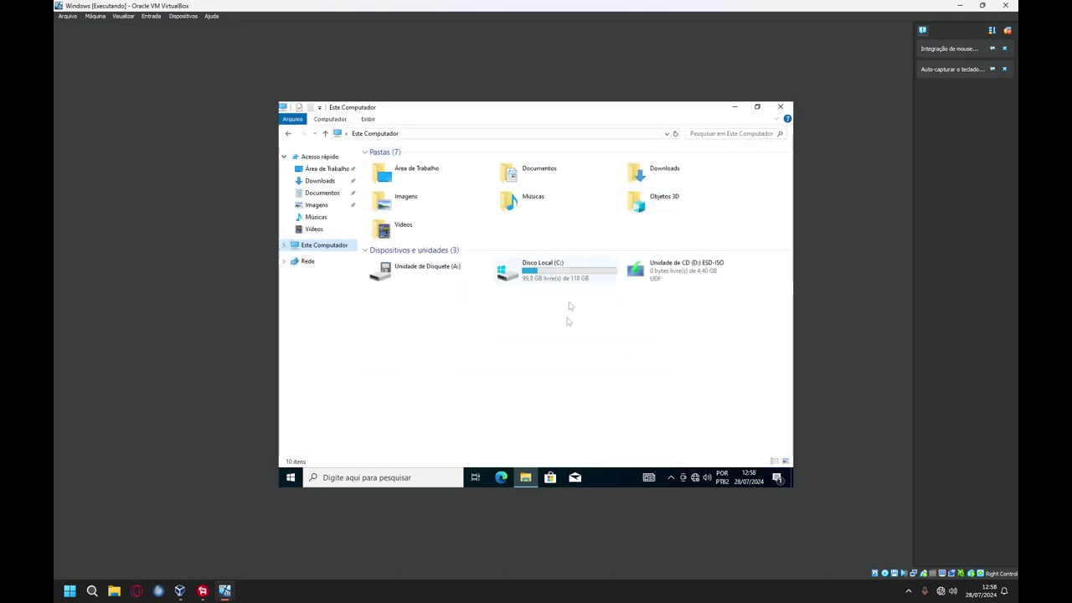
pyautogui.click(696, 275)
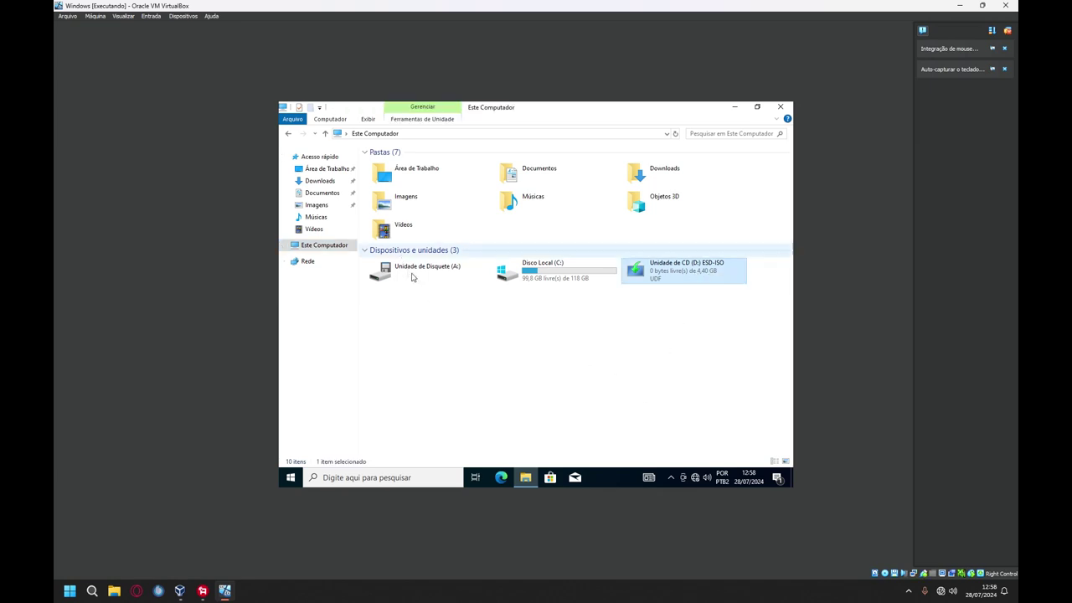
# Step: Check the used and free space in the properties of Disco Local (C:), then close them and File Explorer
pyautogui.click(536, 283)
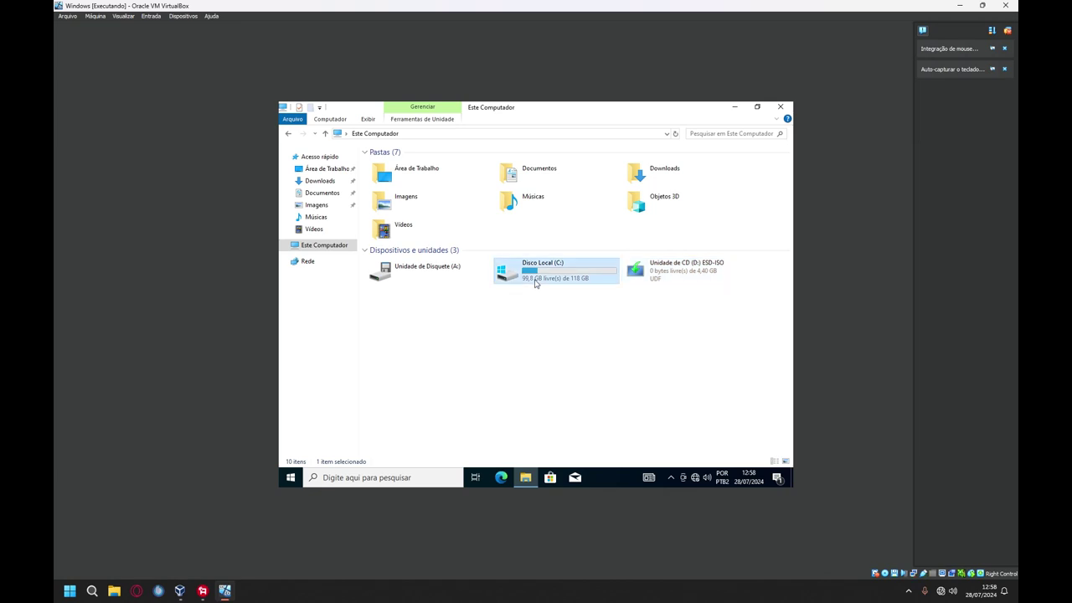
pyautogui.rightClick(537, 283)
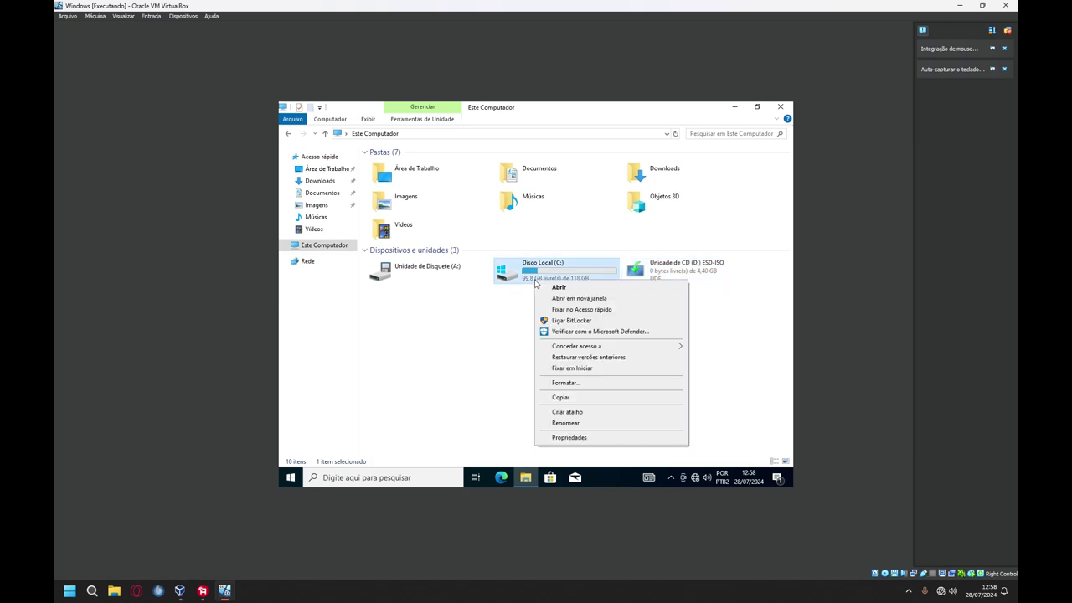
pyautogui.click(558, 436)
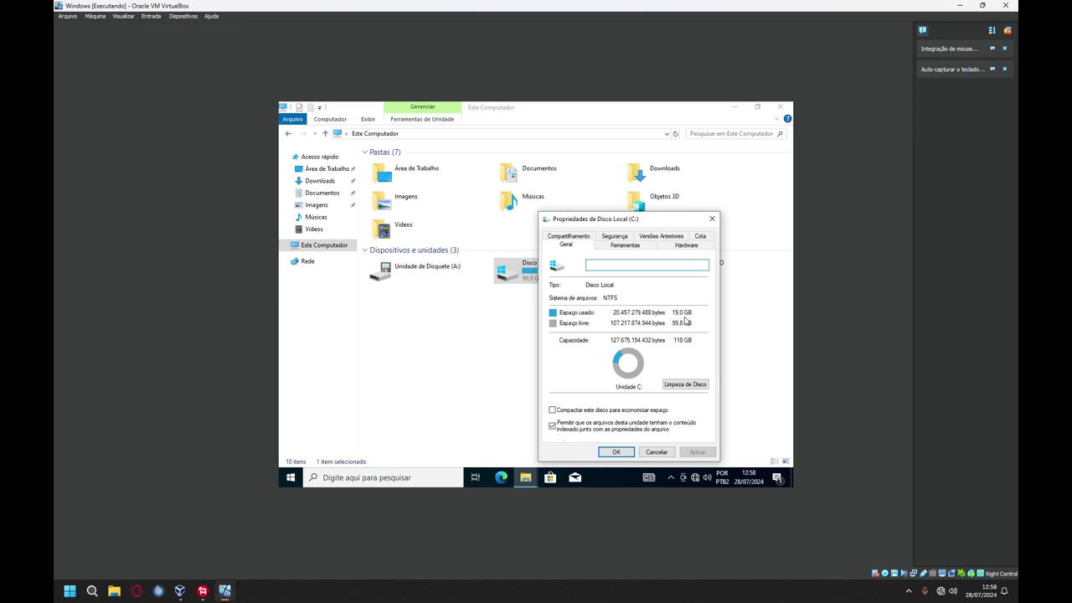
pyautogui.click(661, 453)
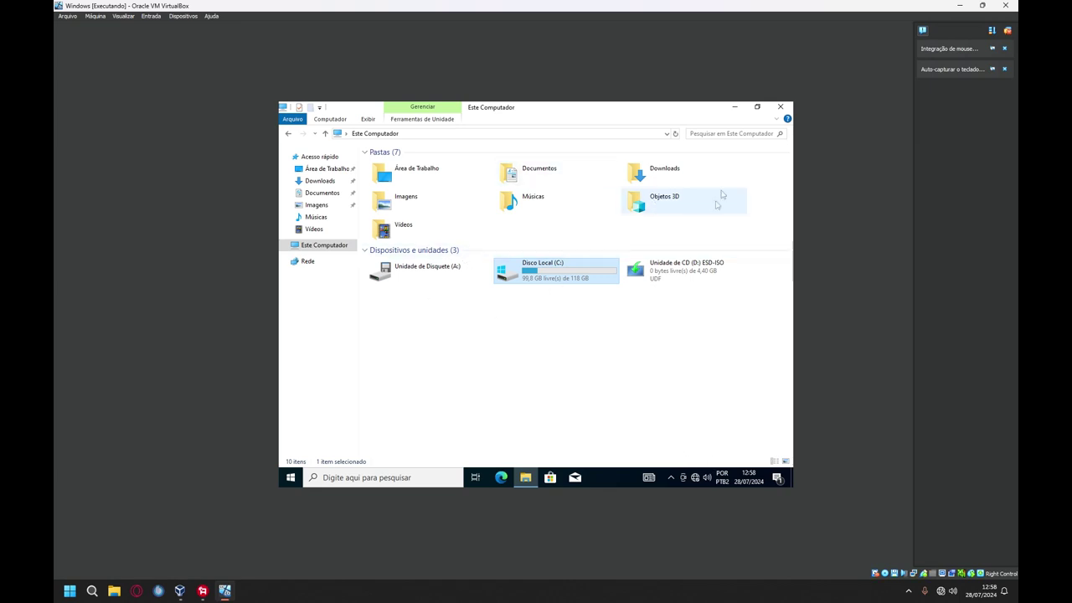
pyautogui.click(780, 107)
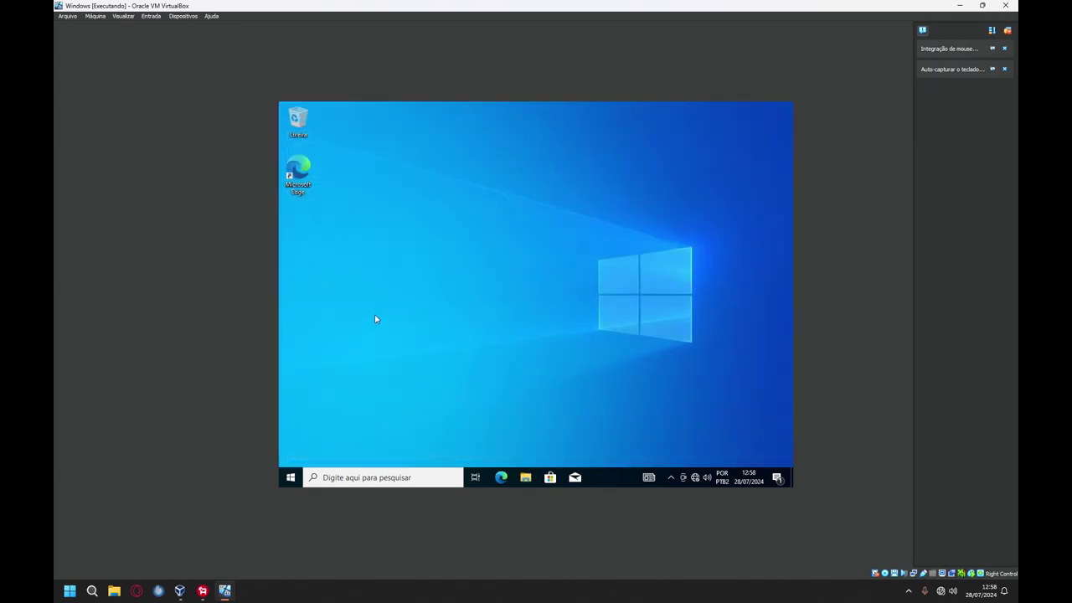
# Step: Look through the list of preinstalled apps in the Start menu and close it
pyautogui.click(284, 481)
pyautogui.scroll(-8, 353, 358)
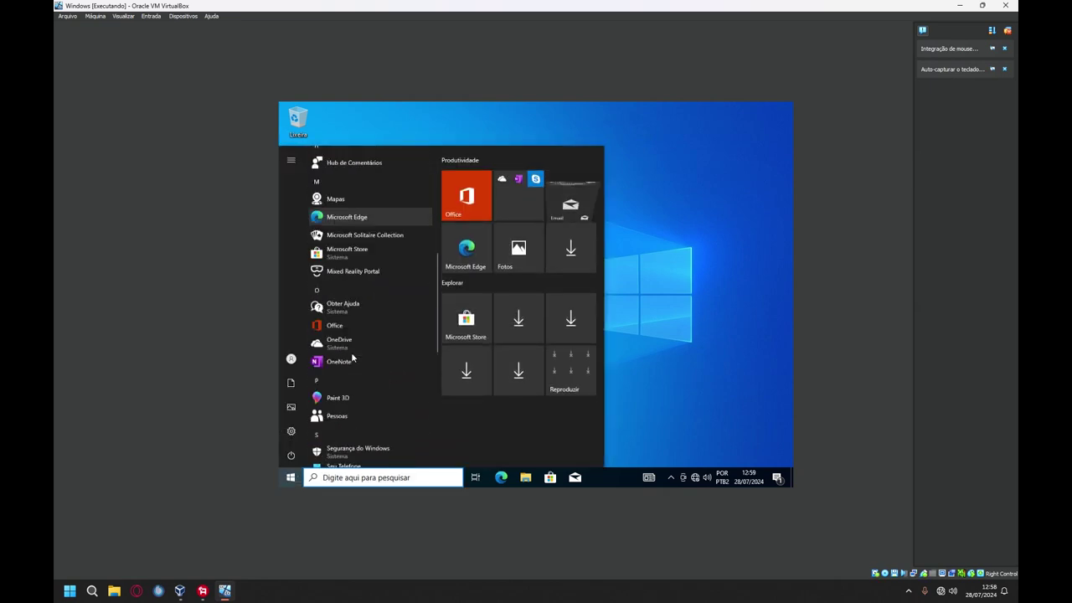
pyautogui.scroll(-4, 360, 352)
pyautogui.click(663, 280)
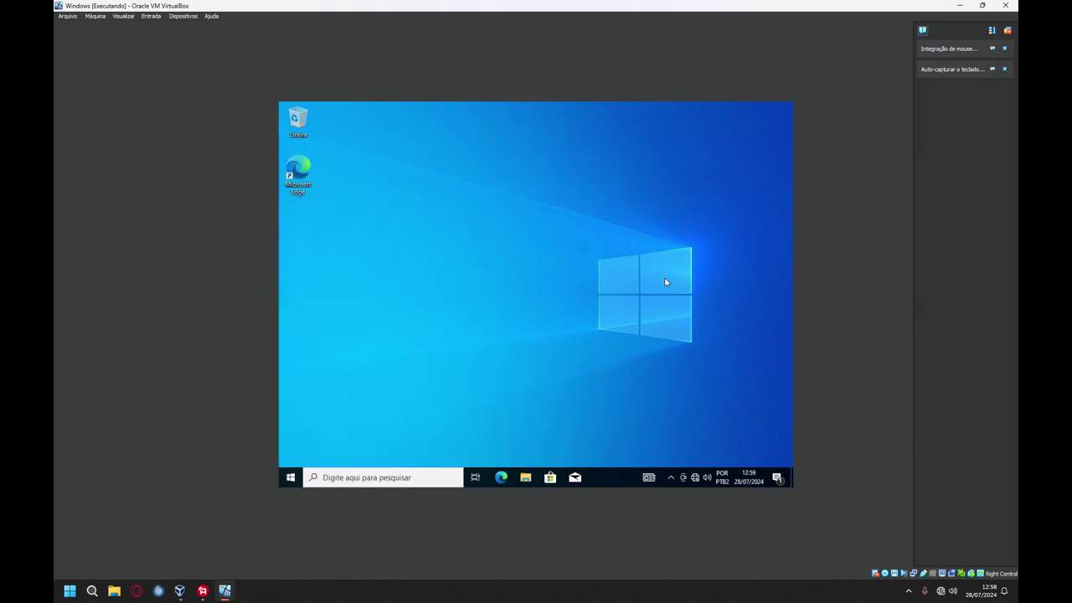